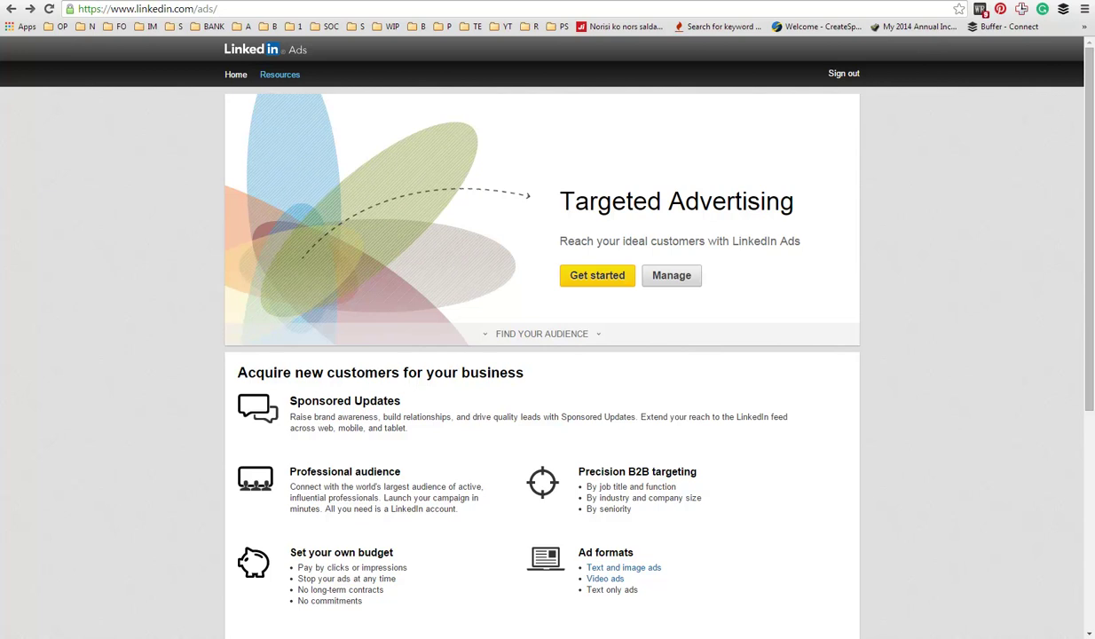
Start a new ad campaign and try Sponsor content as the campaign type
{"action": "left_click_drag", "start_coordinate": [135, 12], "coordinate": [202, 9]}
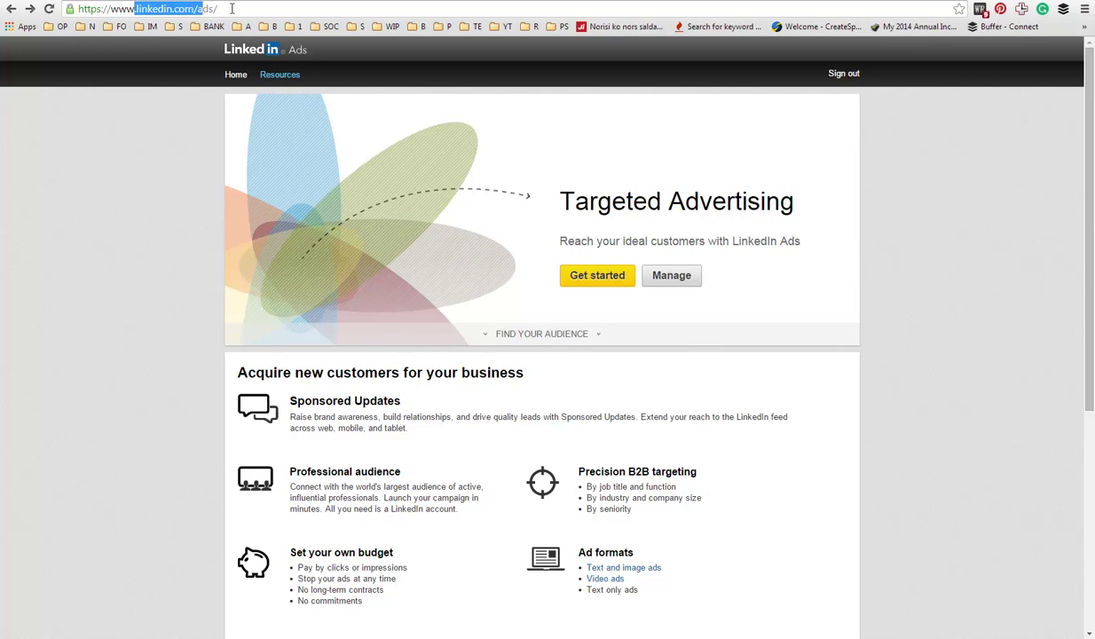
{"action": "left_click", "coordinate": [896, 213]}
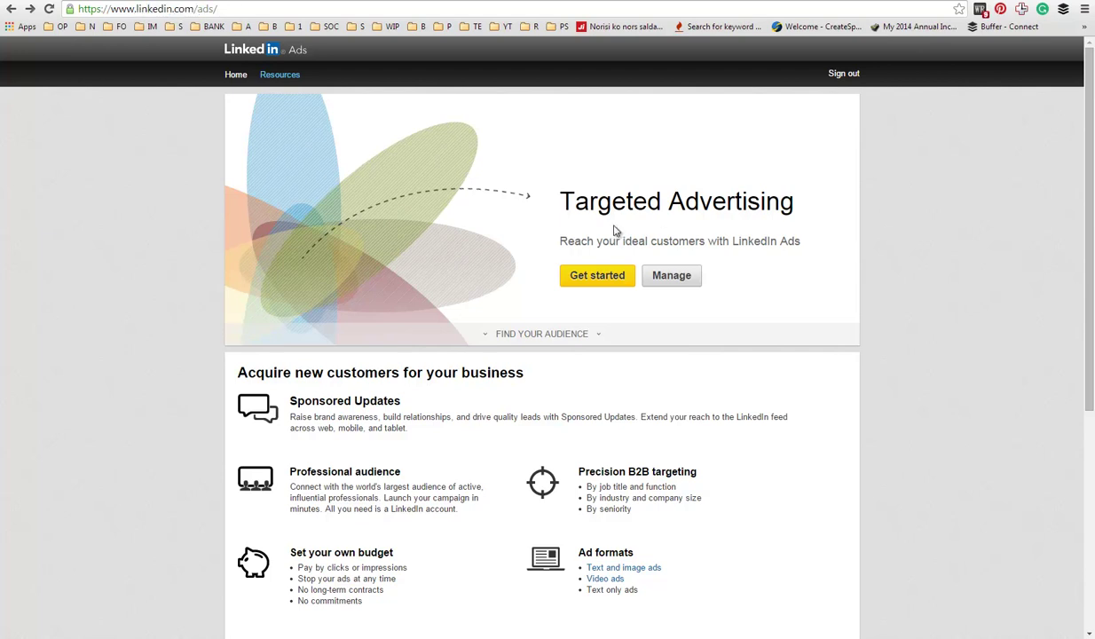
{"action": "left_click", "coordinate": [596, 277]}
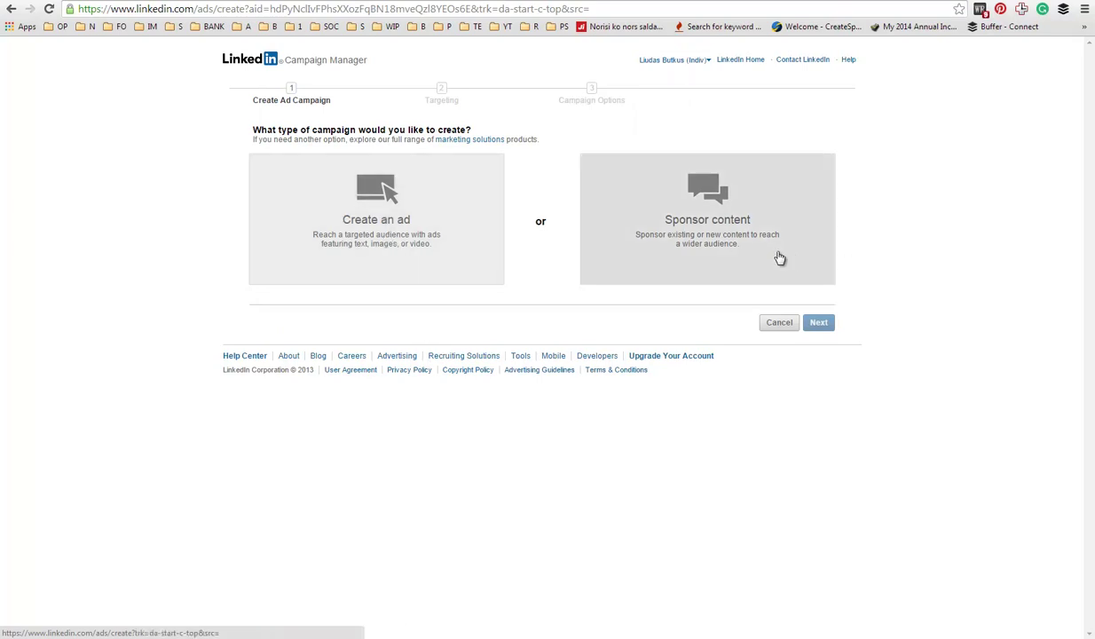
{"action": "left_click", "coordinate": [649, 168]}
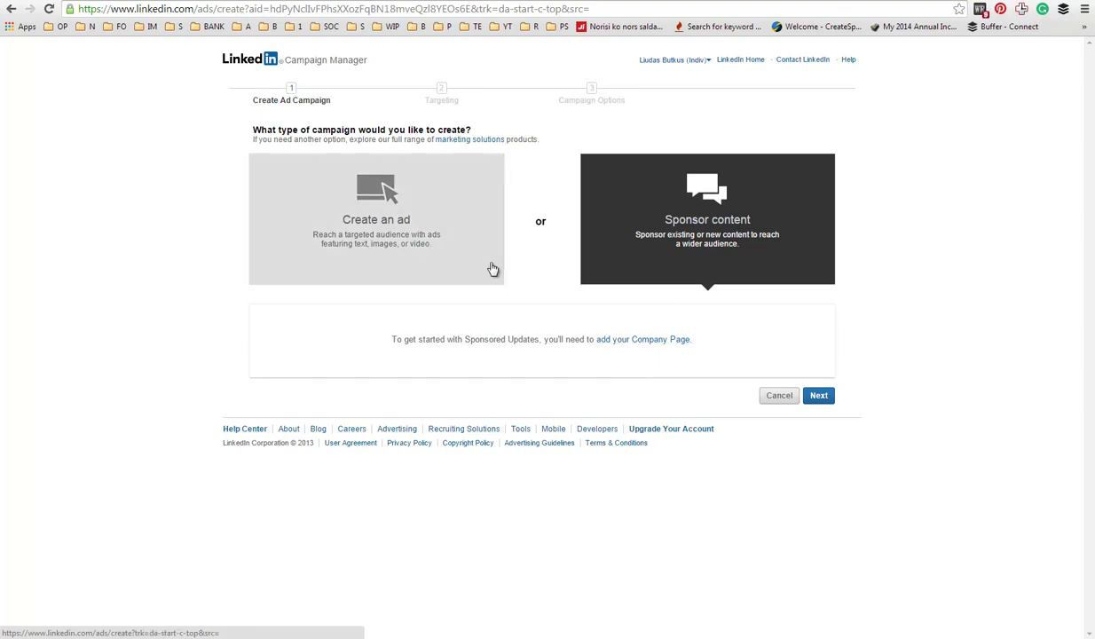
Choose Create an ad, name the campaign 'asdkdasdkas', and keep English as the ad language
{"action": "left_click", "coordinate": [432, 219]}
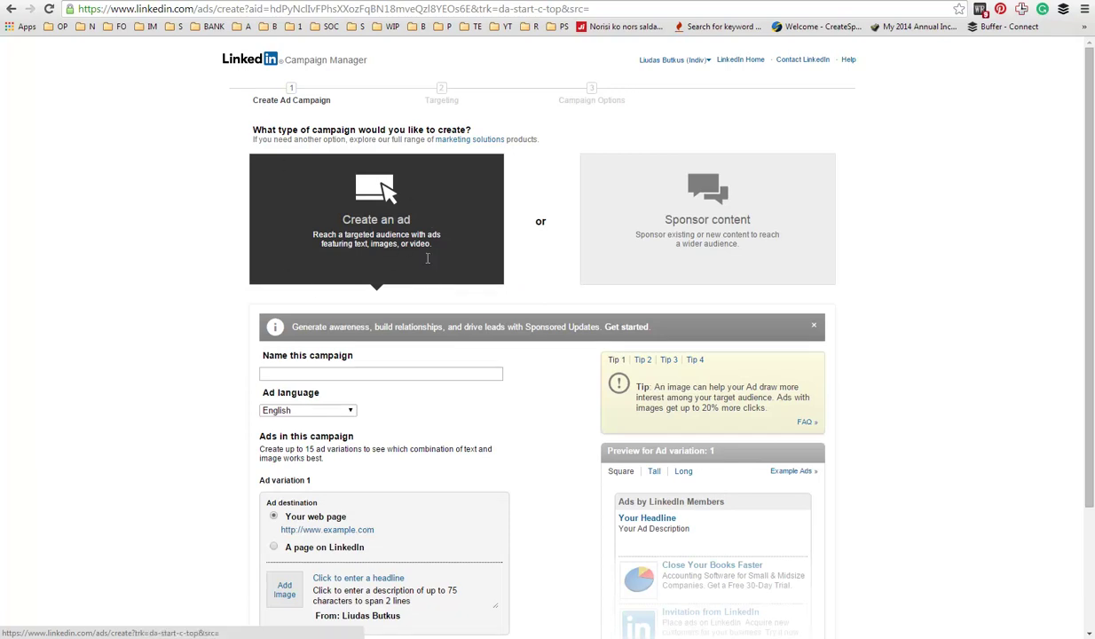
{"action": "scroll", "coordinate": [427, 258], "scroll_direction": "down", "scroll_amount": 3}
{"action": "left_click", "coordinate": [363, 213]}
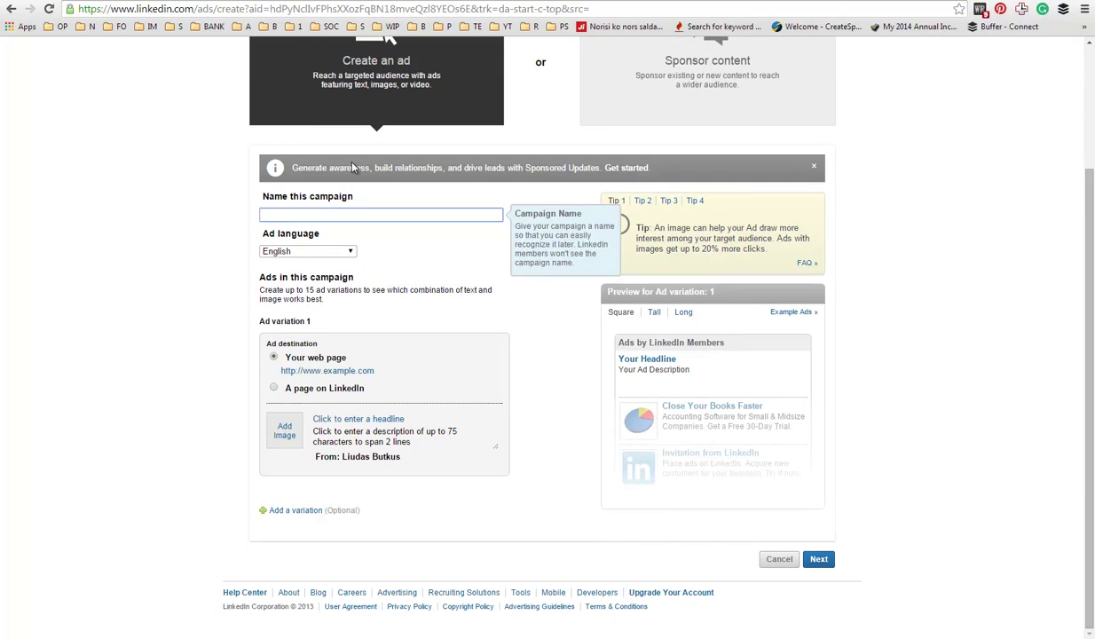
{"action": "type", "text": "asdkdasdkas"}
{"action": "left_click", "coordinate": [395, 251]}
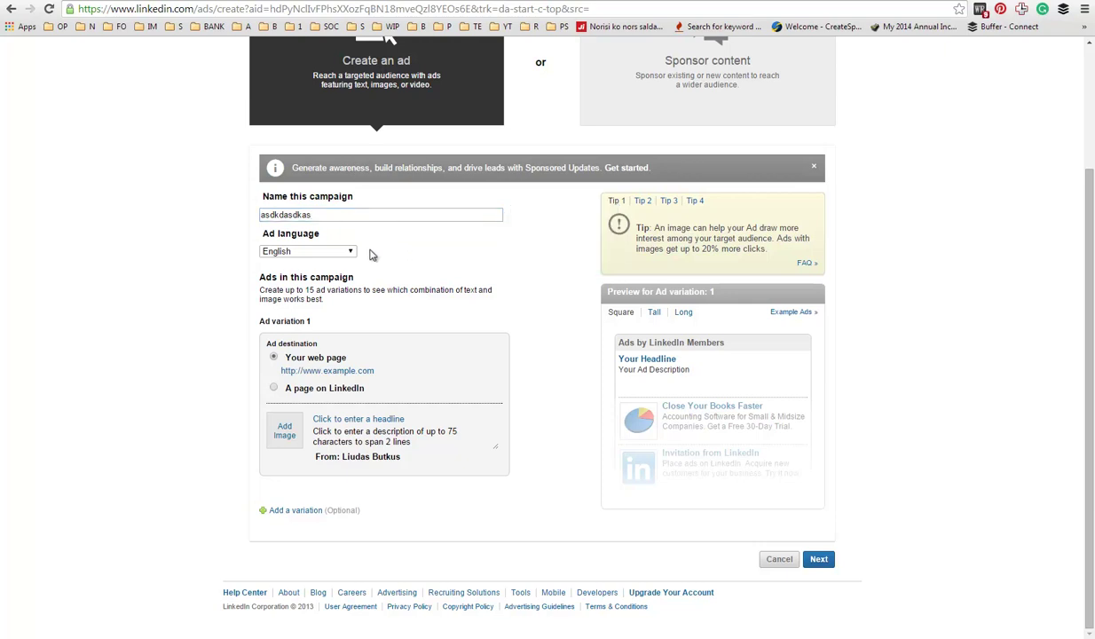
{"action": "left_click", "coordinate": [337, 252]}
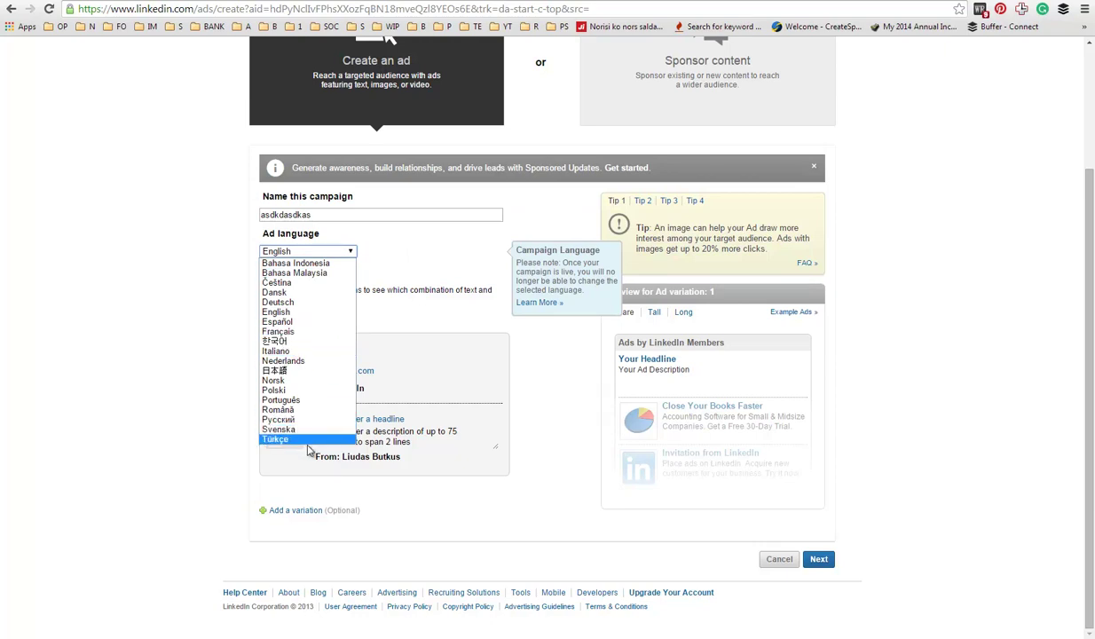
{"action": "left_click", "coordinate": [306, 311]}
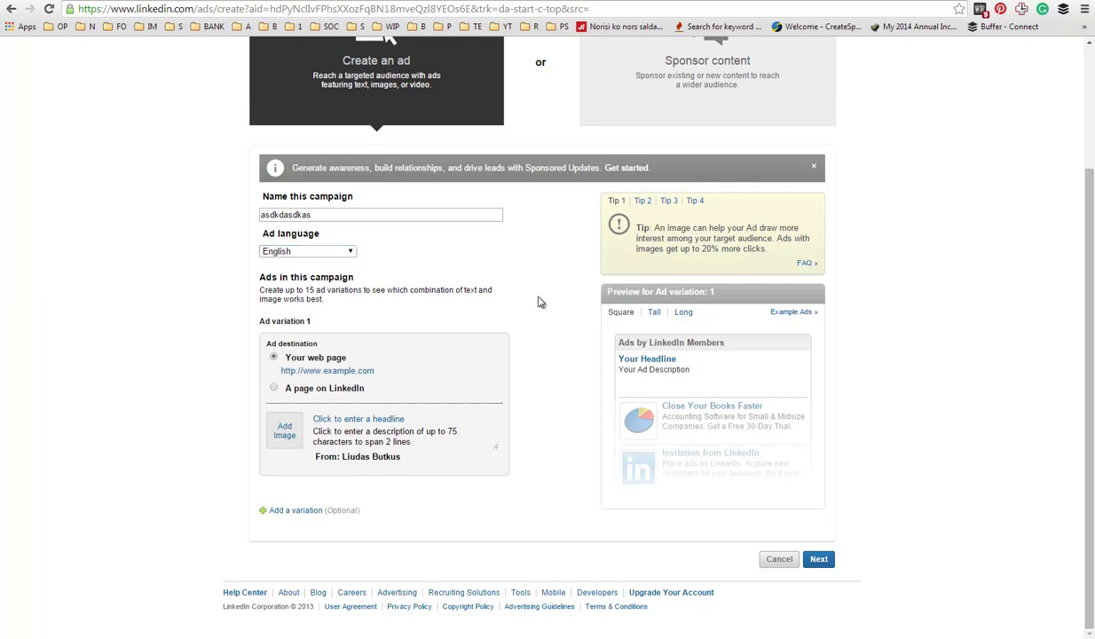
{"action": "left_click", "coordinate": [381, 372]}
{"action": "left_click", "coordinate": [399, 372]}
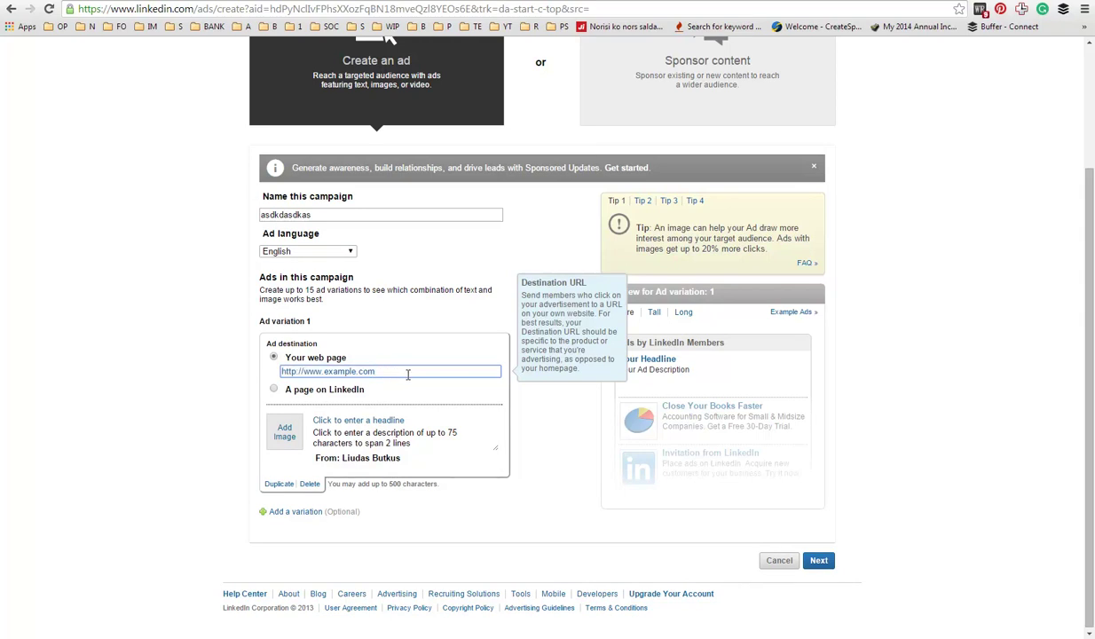
{"action": "left_click_drag", "start_coordinate": [408, 373], "coordinate": [280, 372]}
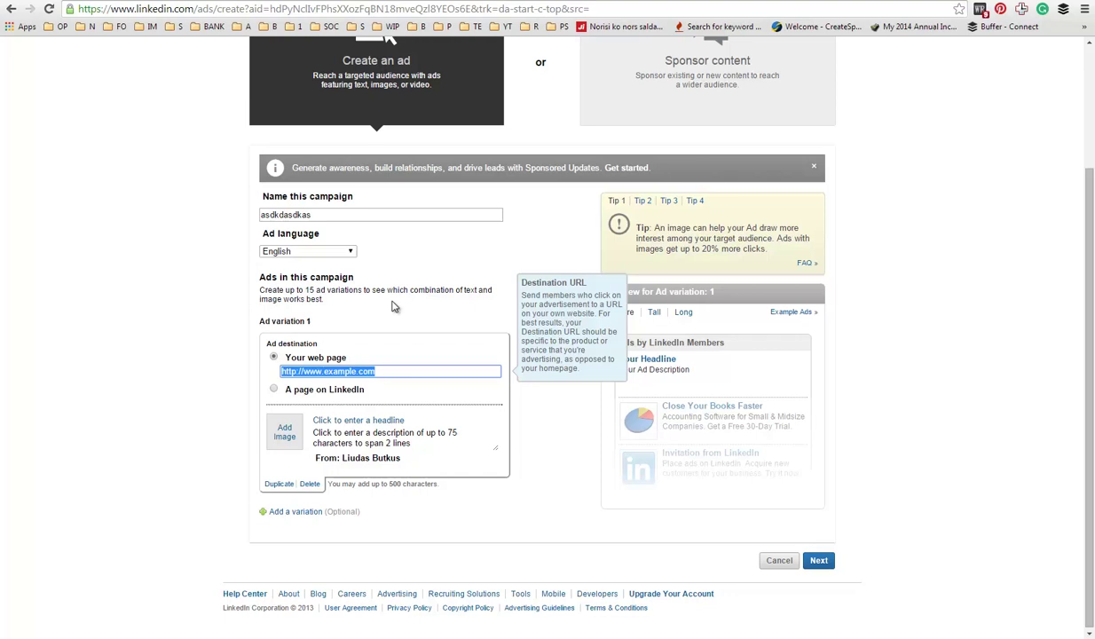
{"action": "type", "text": "ht"}
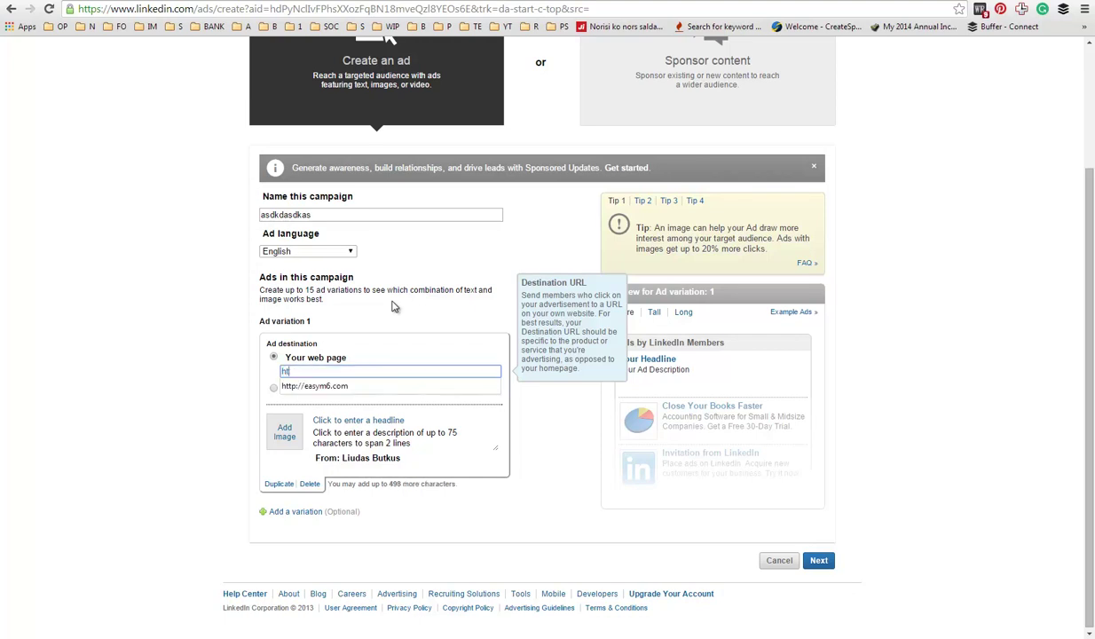
{"action": "type", "text": "tp"}
{"action": "key", "text": "Down"}
{"action": "key", "text": "Return"}
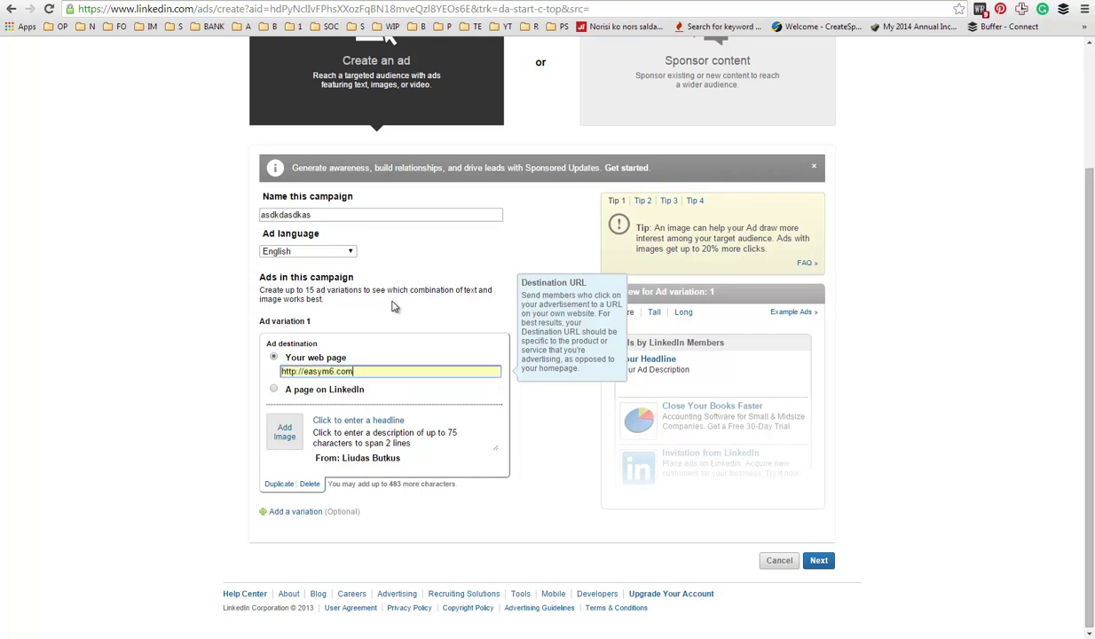
Try a LinkedIn page as the destination, then return to Your web page
{"action": "left_click", "coordinate": [273, 389]}
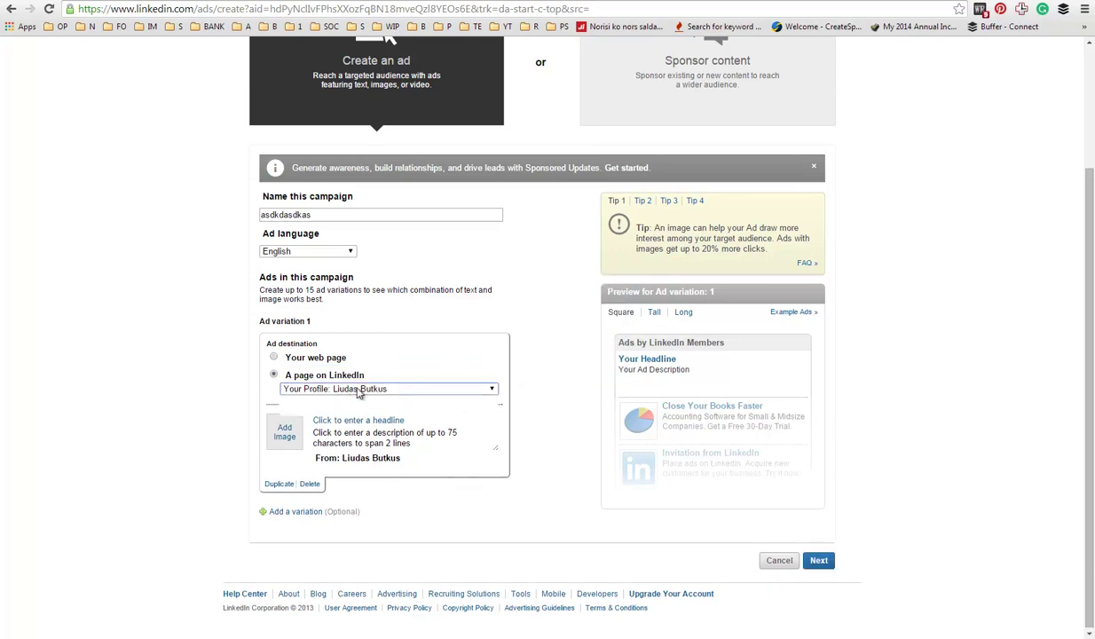
{"action": "left_click", "coordinate": [359, 390]}
{"action": "left_click", "coordinate": [358, 391]}
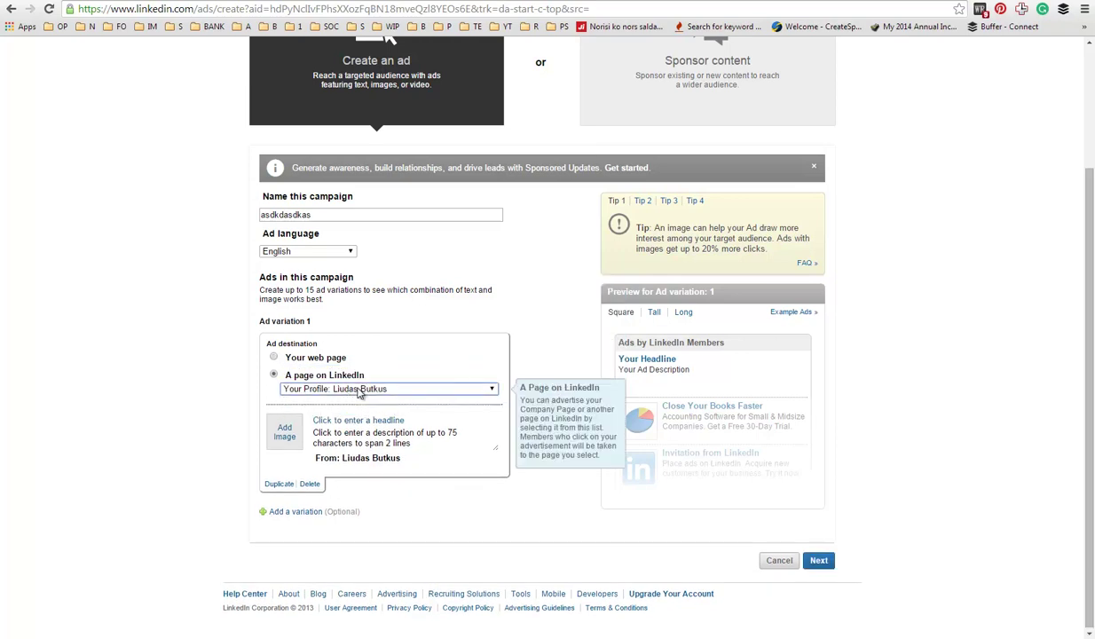
{"action": "left_click", "coordinate": [273, 356]}
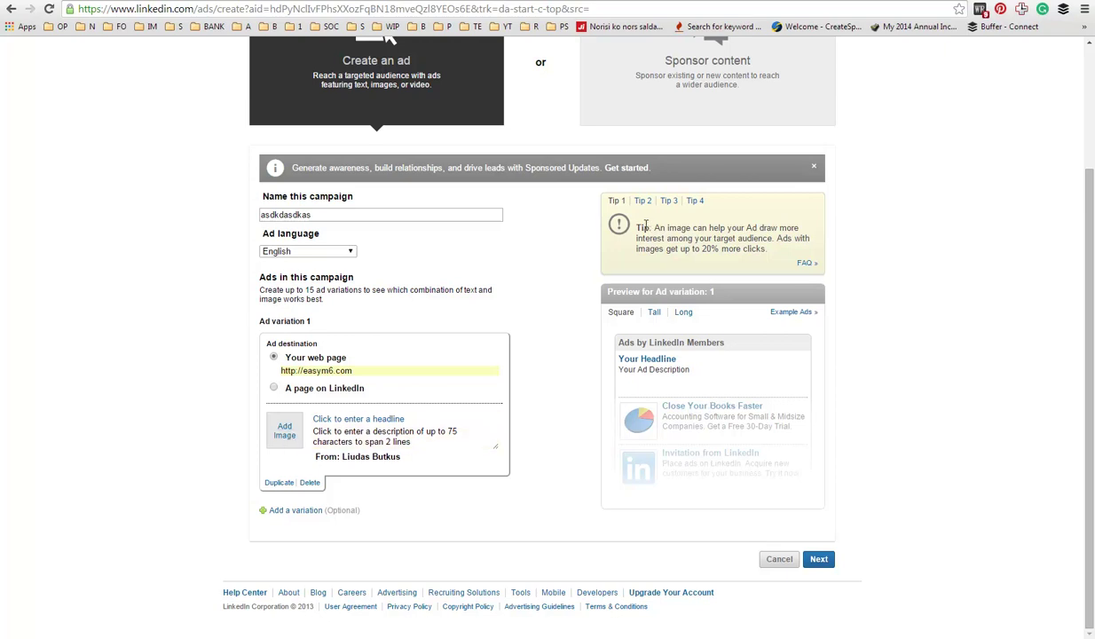
Set the library logo thumbnail as Ad variation 1's image
{"action": "left_click_drag", "start_coordinate": [636, 227], "coordinate": [752, 251]}
{"action": "left_click", "coordinate": [752, 251]}
{"action": "left_click", "coordinate": [283, 430]}
{"action": "left_click", "coordinate": [309, 505]}
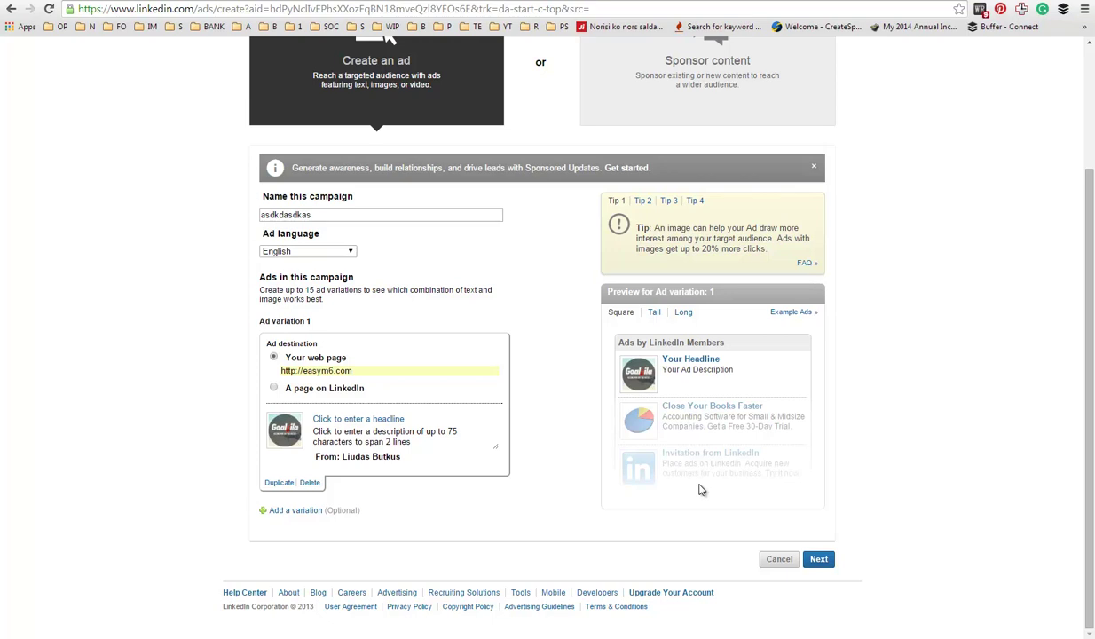
Replace the placeholder headline with 'Learn How To Get More Leads'
{"action": "left_click", "coordinate": [418, 419]}
{"action": "left_click", "coordinate": [423, 421]}
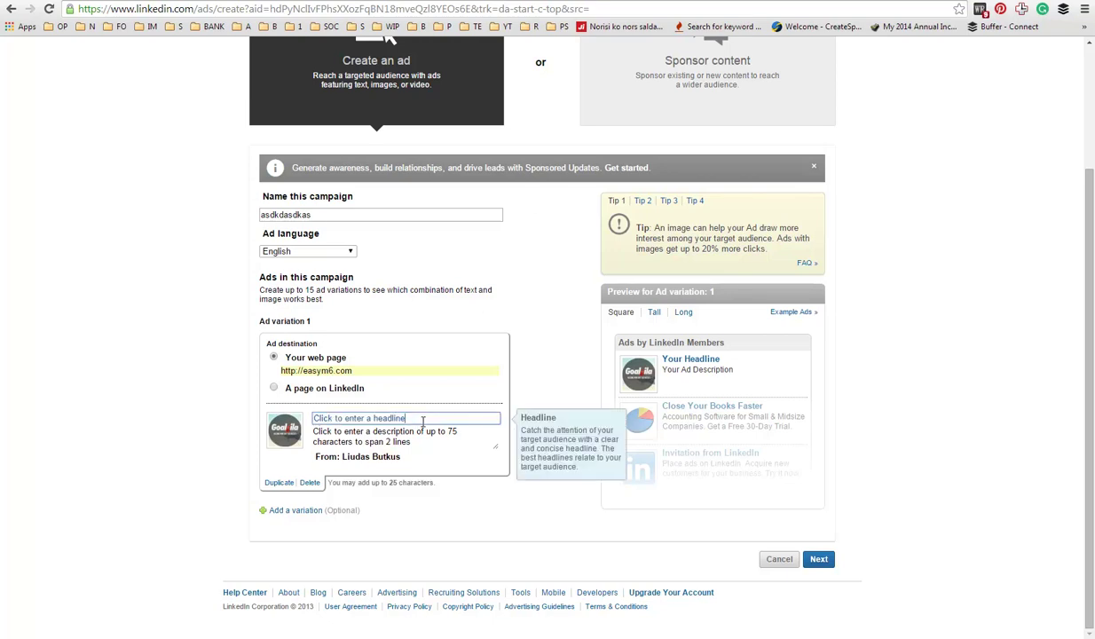
{"action": "left_click_drag", "start_coordinate": [422, 421], "coordinate": [278, 414]}
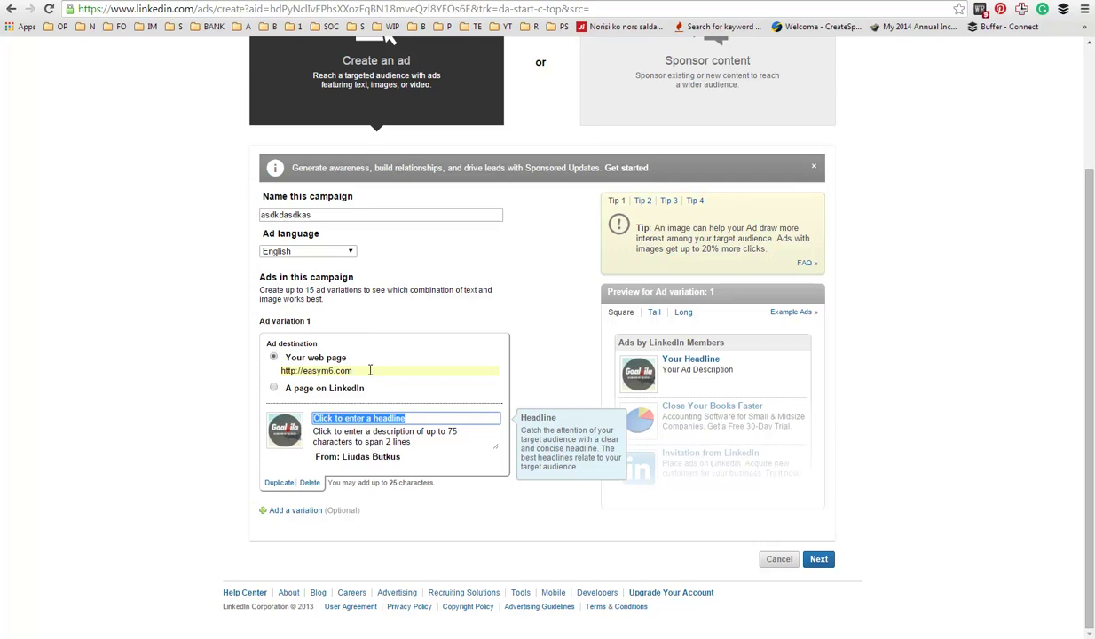
{"action": "left_click", "coordinate": [426, 418]}
{"action": "left_click_drag", "start_coordinate": [427, 418], "coordinate": [276, 413]}
{"action": "type", "text": "Learn How"}
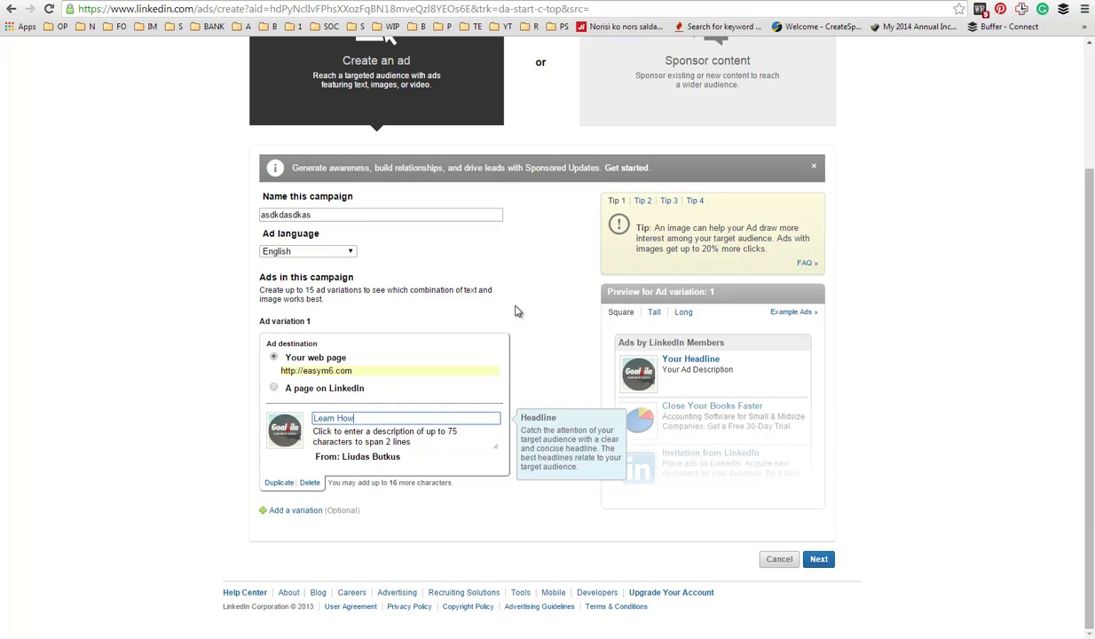
{"action": "type", "text": " To Get More Lead"}
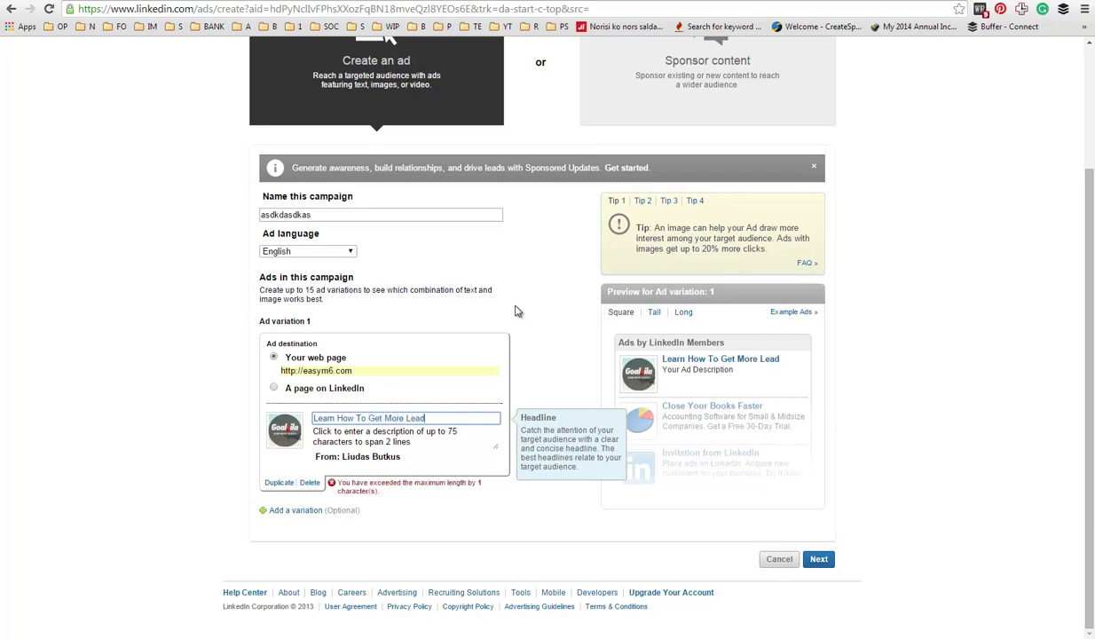
{"action": "type", "text": "s"}
{"action": "left_click", "coordinate": [439, 479]}
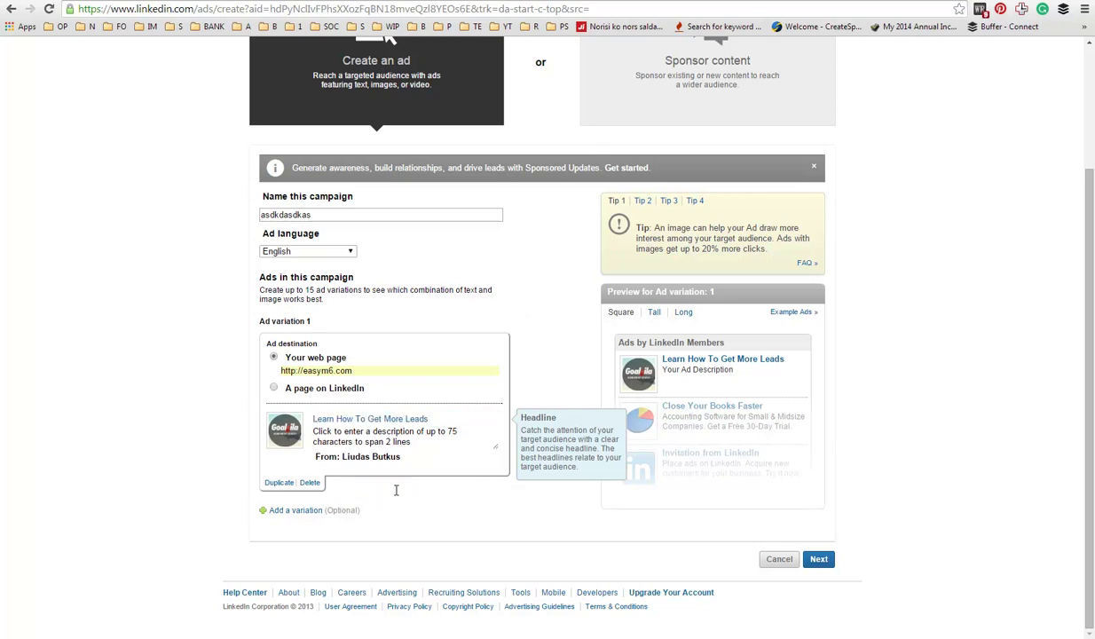
Trim the trailing 's' so the headline reads 'Learn How To Get More Lead'
{"action": "left_click", "coordinate": [445, 418]}
{"action": "left_click", "coordinate": [445, 418]}
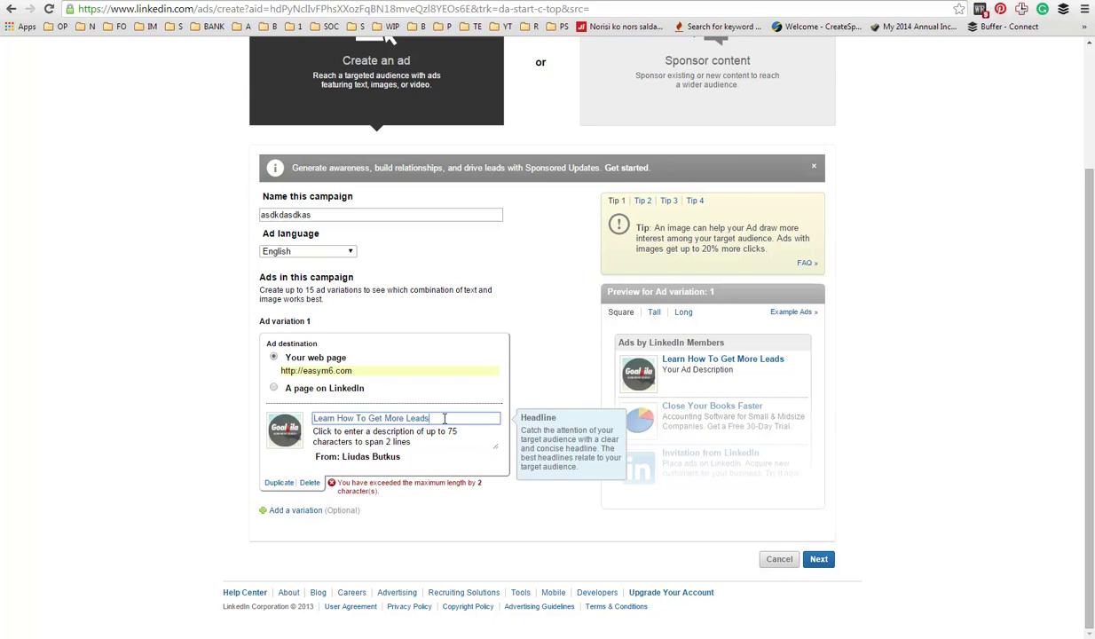
{"action": "key", "text": "BackSpace"}
{"action": "left_click", "coordinate": [420, 479]}
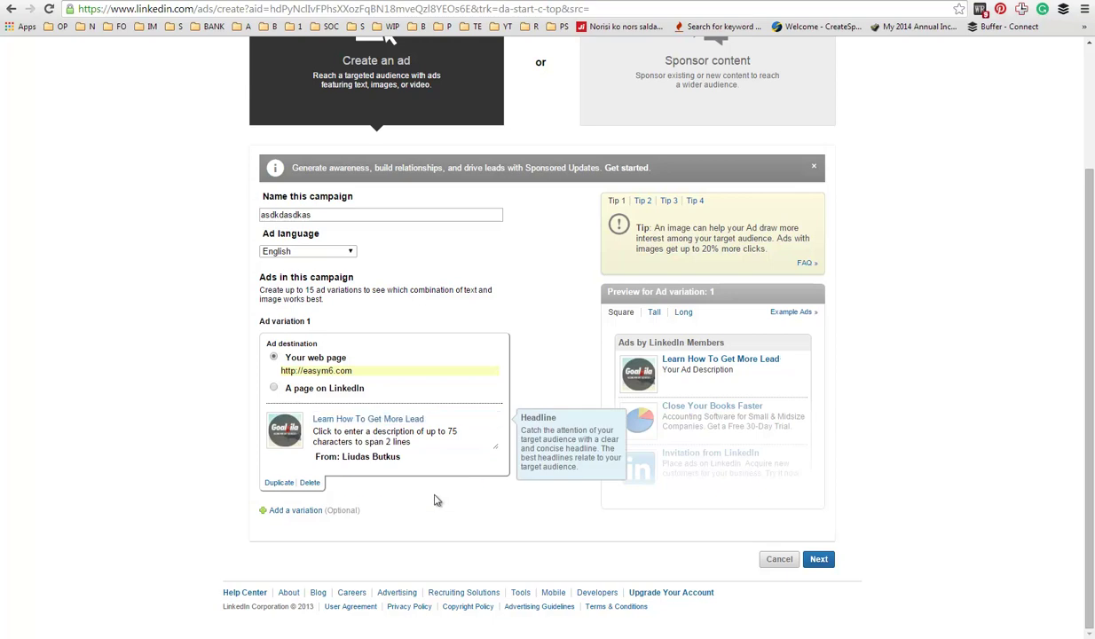
{"action": "left_click", "coordinate": [444, 418]}
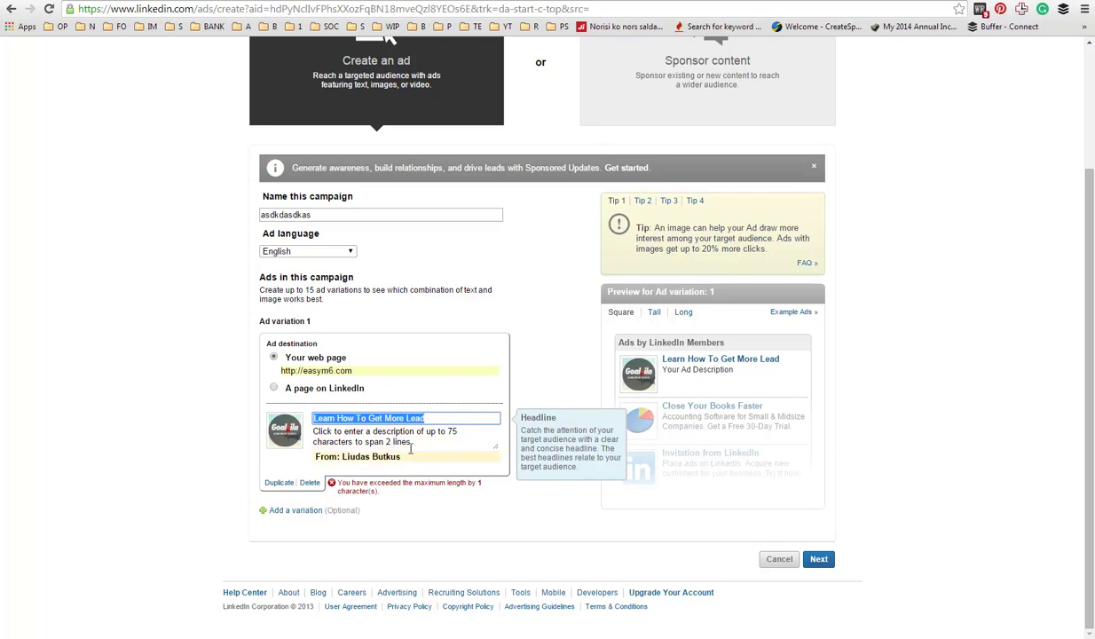
Replace the placeholder description with 'Free report reveals how to generate more leads using LinkedIn'
{"action": "left_click", "coordinate": [435, 443]}
{"action": "left_click", "coordinate": [443, 447]}
{"action": "left_click_drag", "start_coordinate": [443, 448], "coordinate": [248, 423]}
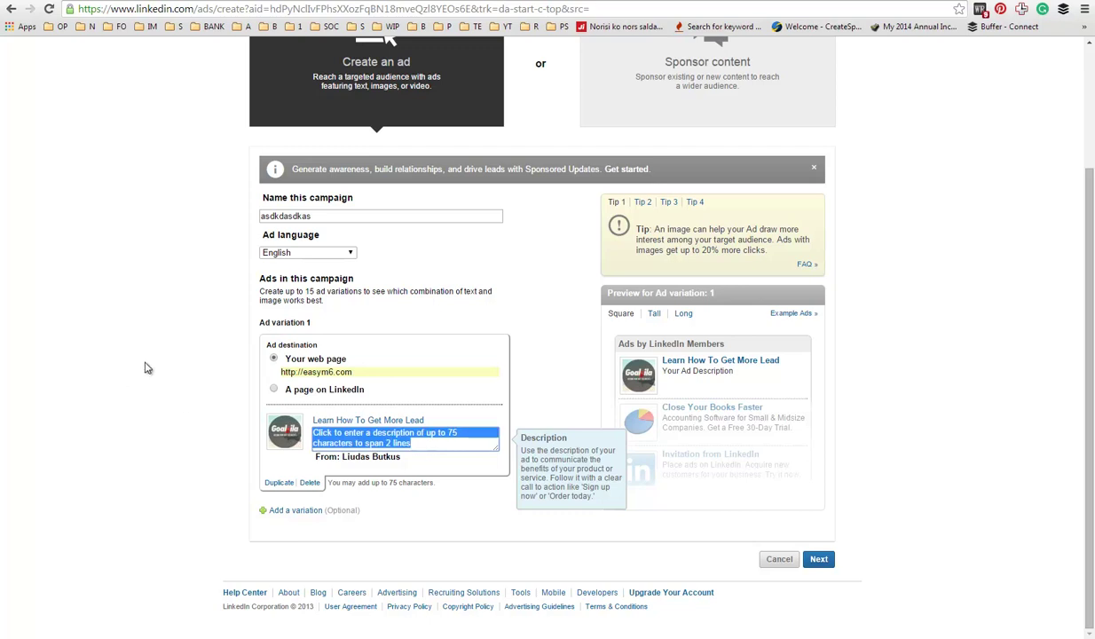
{"action": "type", "text": "Free report re"}
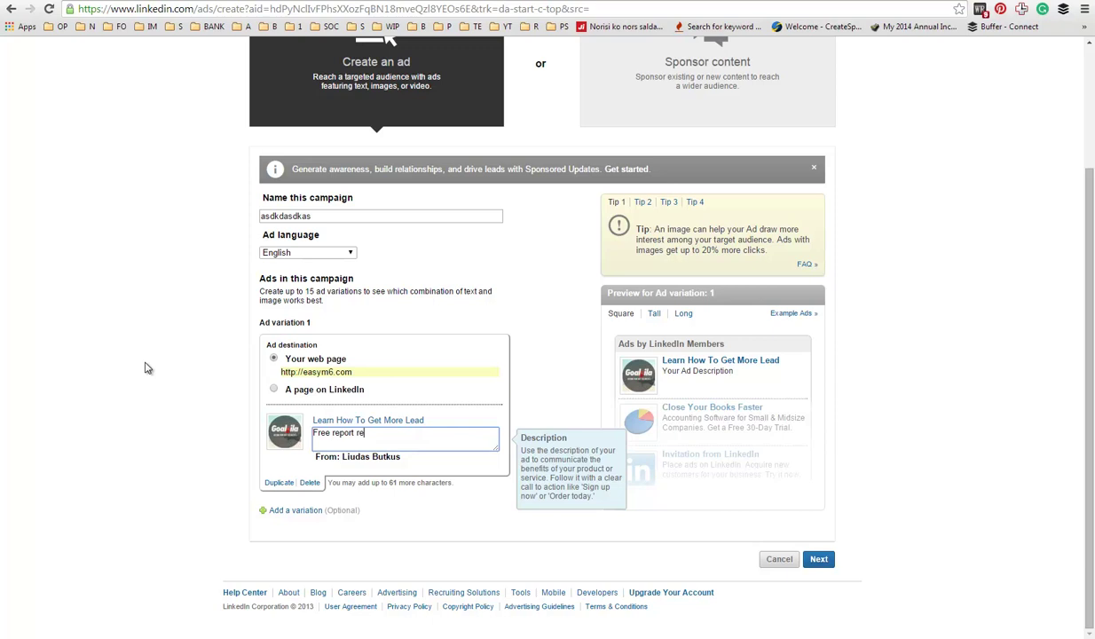
{"action": "type", "text": "go"}
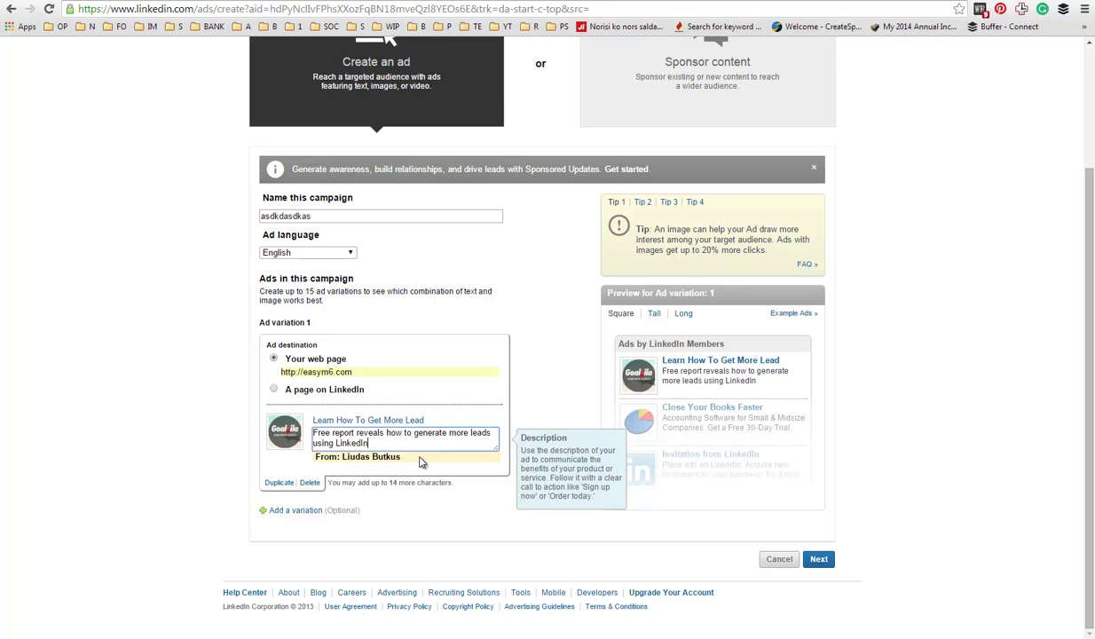
Try Other as the ad's sender, then set it back to the personal profile
{"action": "left_click", "coordinate": [342, 455]}
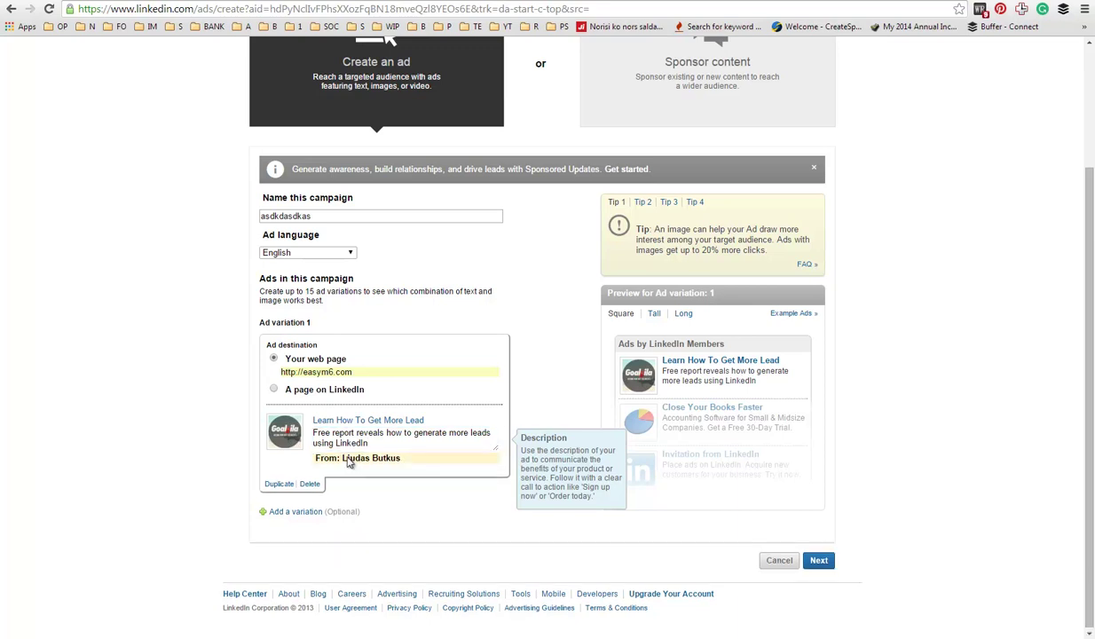
{"action": "left_click", "coordinate": [442, 473]}
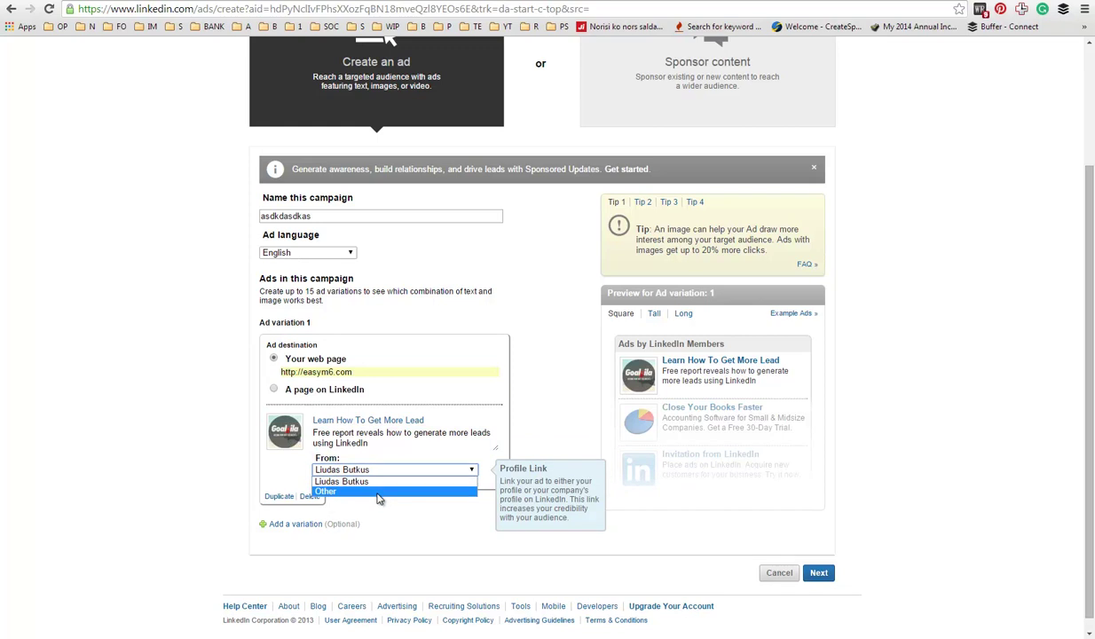
{"action": "left_click", "coordinate": [397, 492]}
{"action": "left_click", "coordinate": [398, 475]}
{"action": "left_click", "coordinate": [382, 481]}
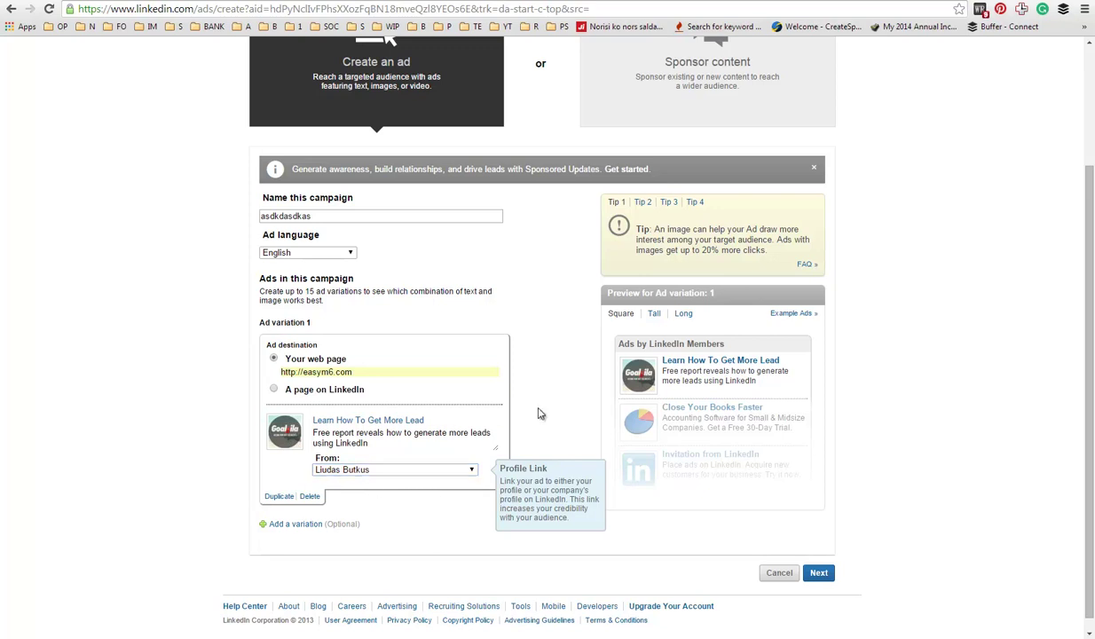
{"action": "scroll", "coordinate": [521, 407], "scroll_direction": "down", "scroll_amount": 1}
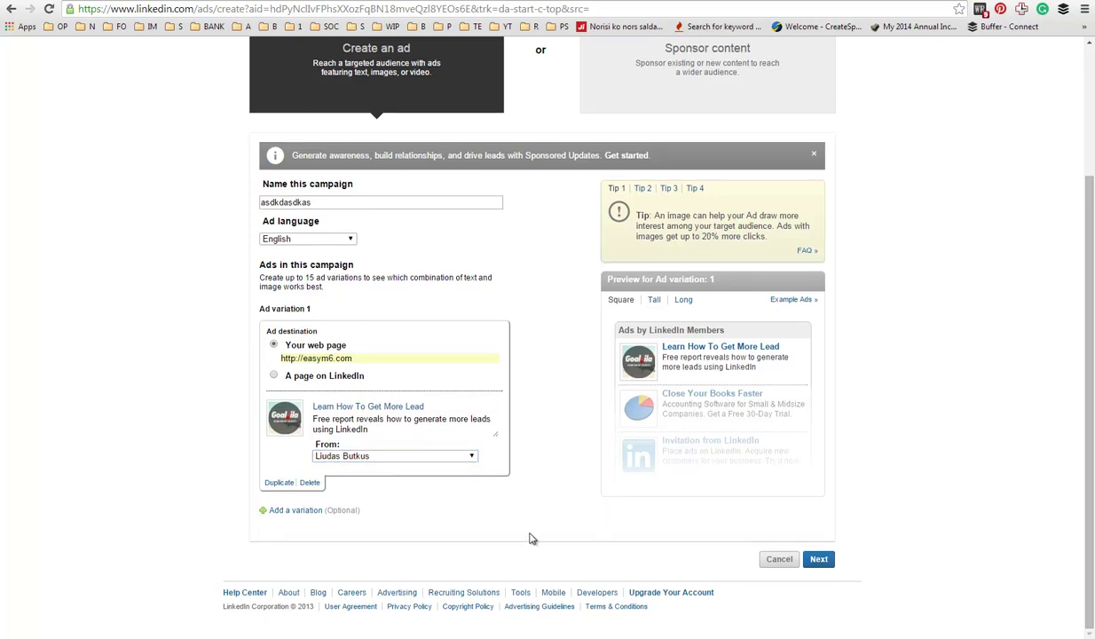
{"action": "scroll", "coordinate": [480, 479], "scroll_direction": "up", "scroll_amount": 3}
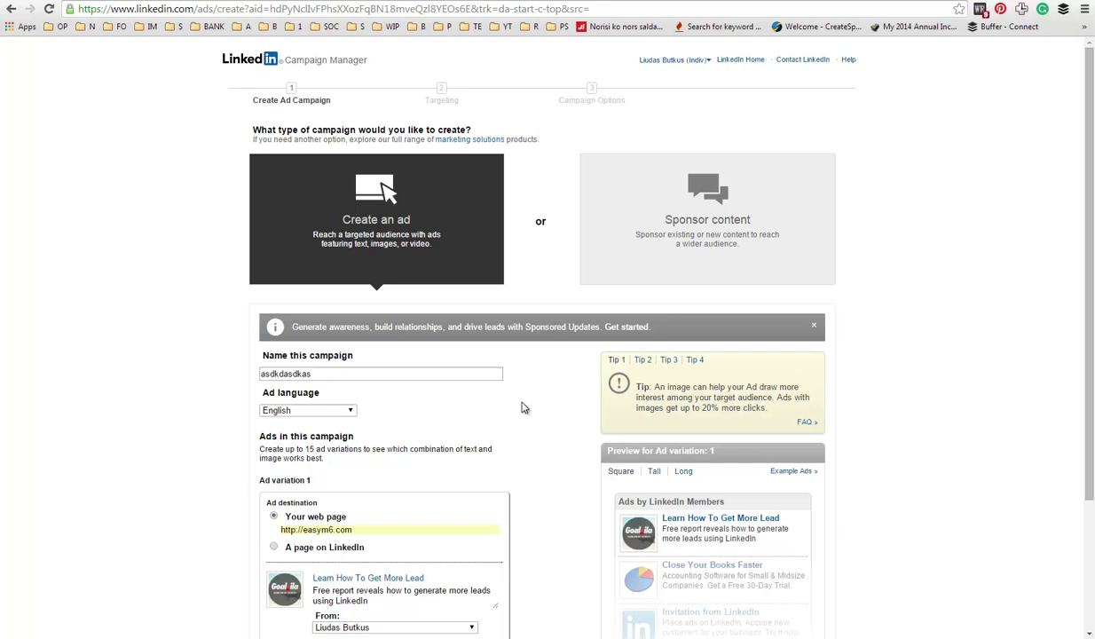
{"action": "scroll", "coordinate": [517, 216], "scroll_direction": "down", "scroll_amount": 3}
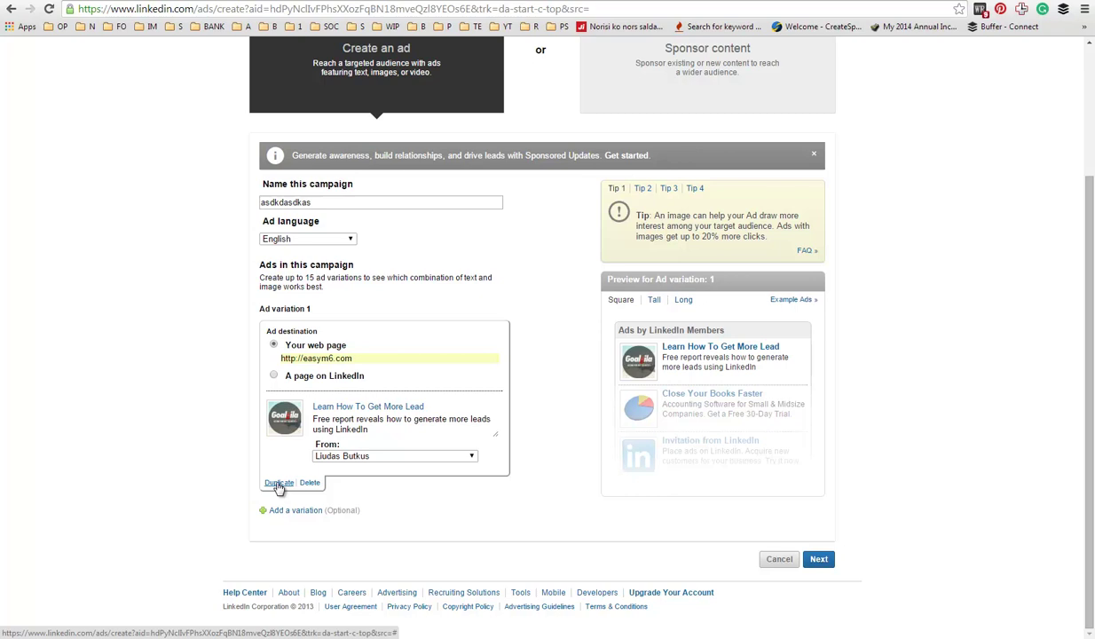
{"action": "mouse_move", "coordinate": [295, 515]}
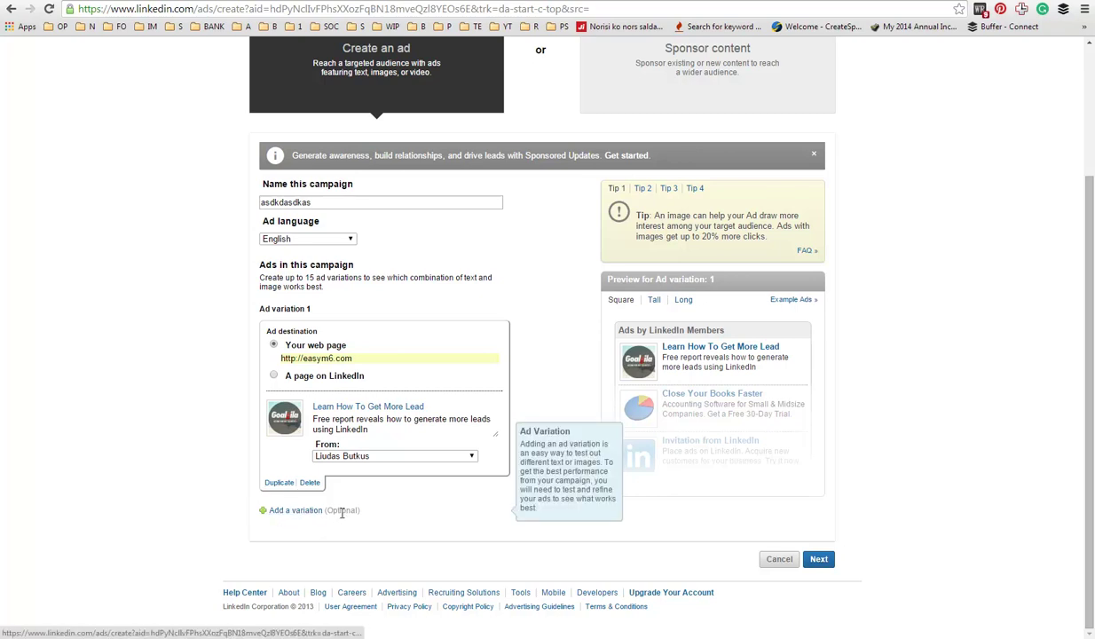
{"action": "left_click", "coordinate": [294, 513]}
{"action": "left_click", "coordinate": [290, 511]}
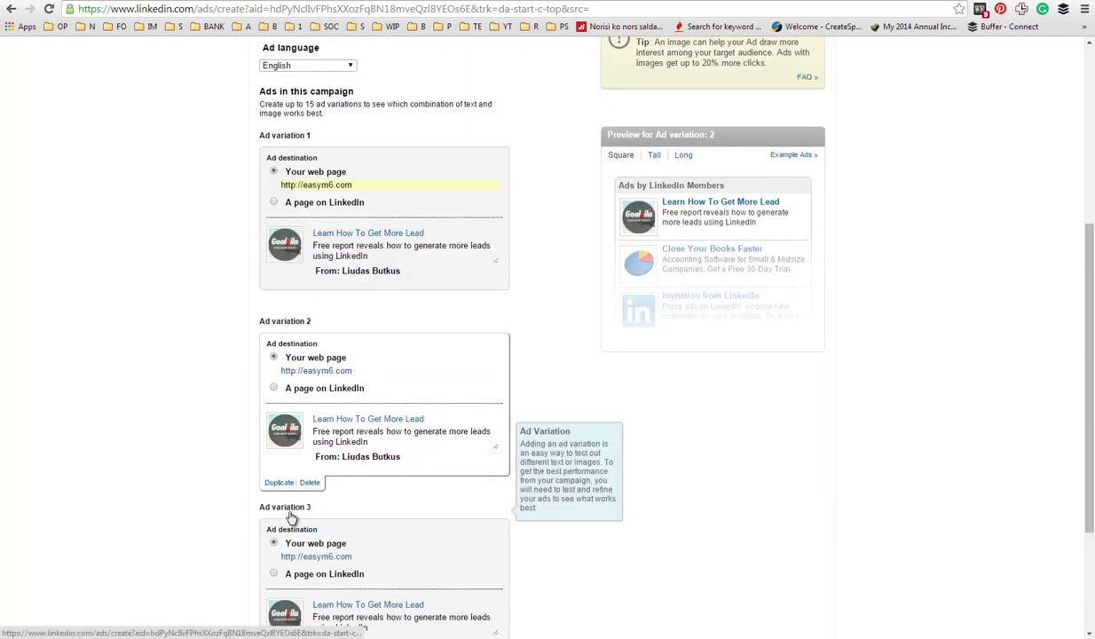
{"action": "left_click", "coordinate": [290, 511]}
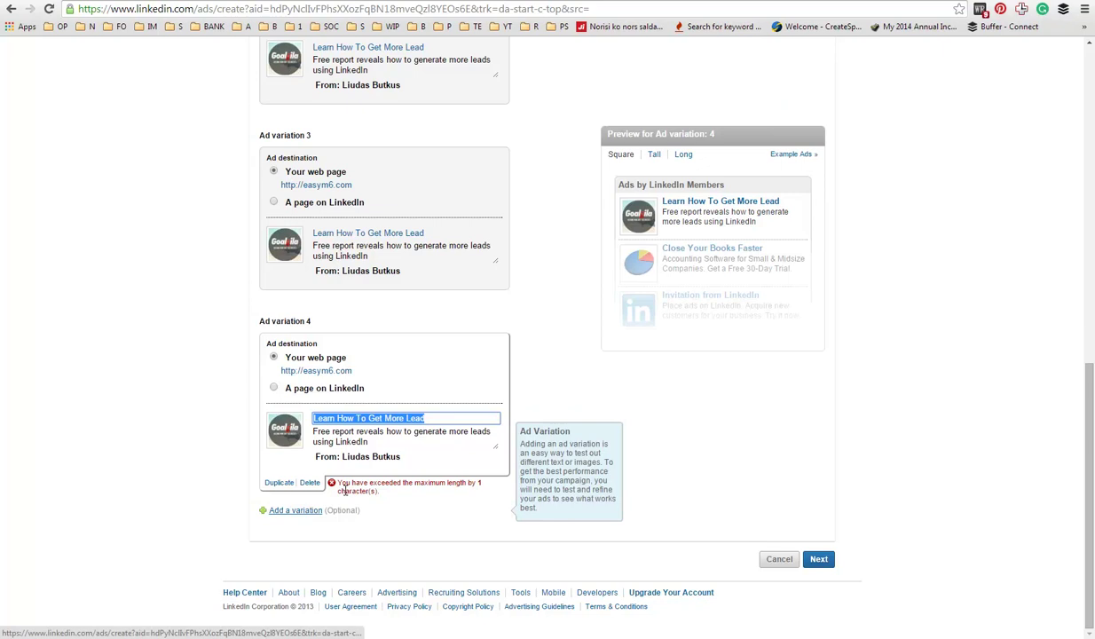
{"action": "left_click", "coordinate": [290, 511]}
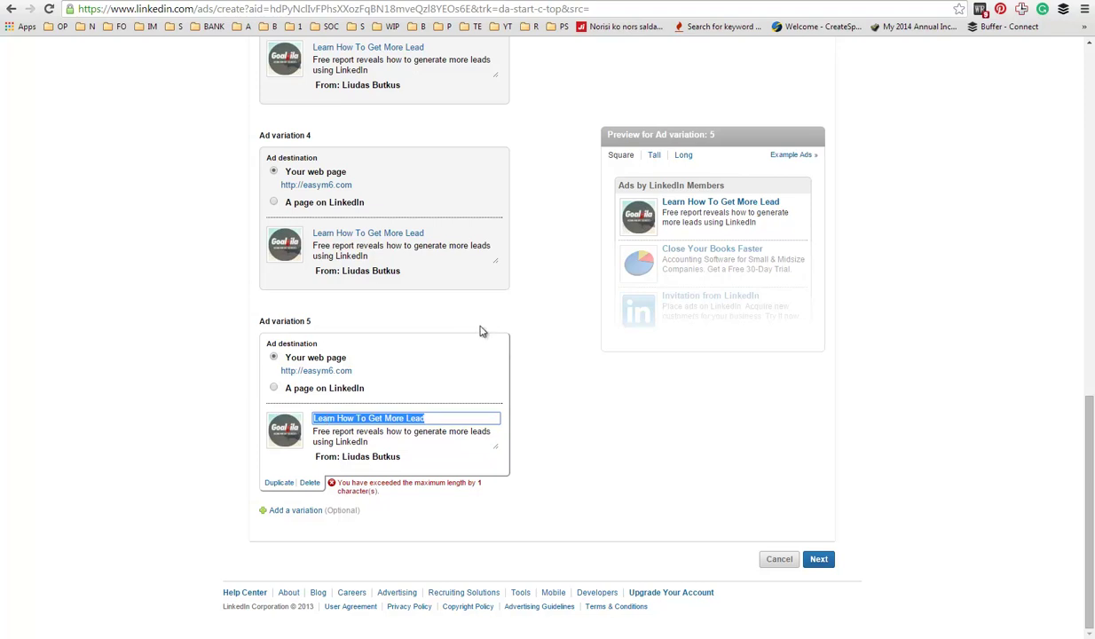
{"action": "left_click", "coordinate": [310, 483]}
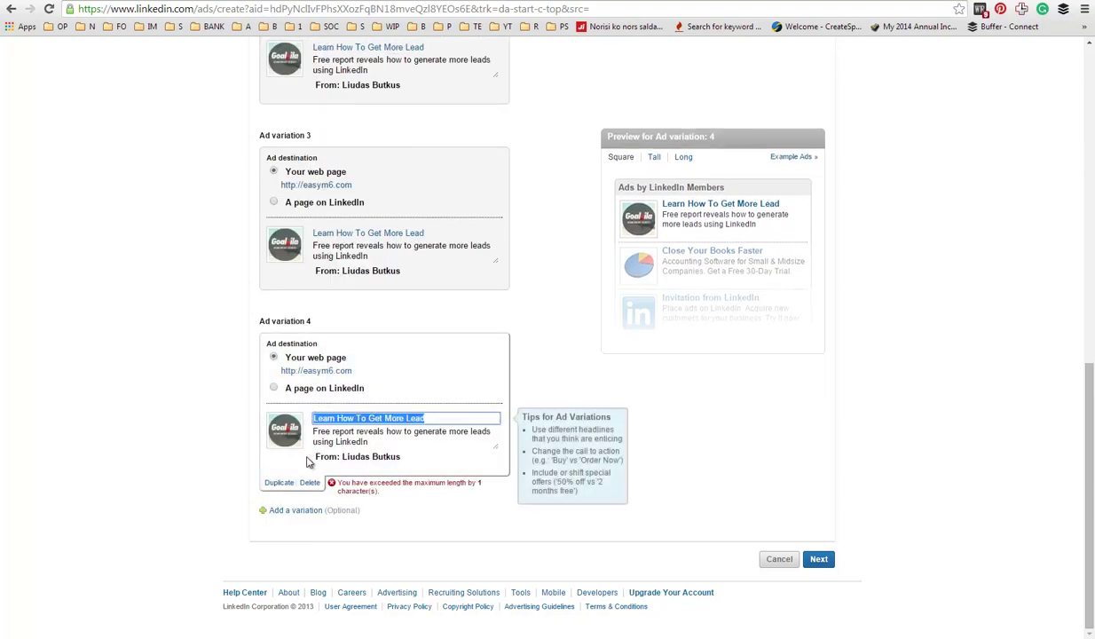
{"action": "left_click", "coordinate": [309, 485]}
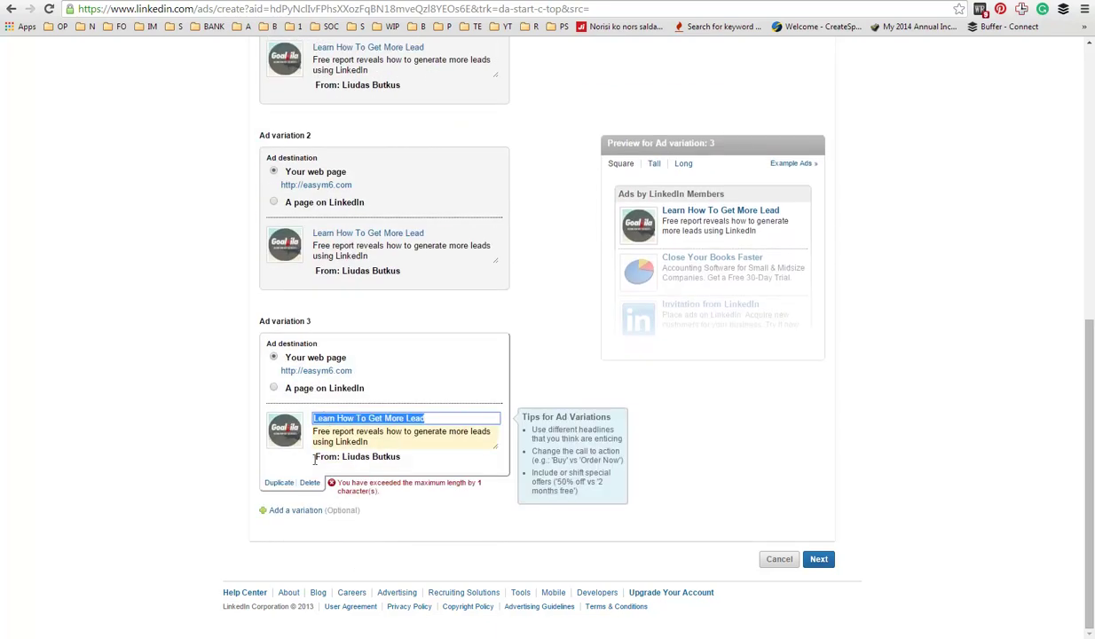
{"action": "left_click", "coordinate": [310, 482]}
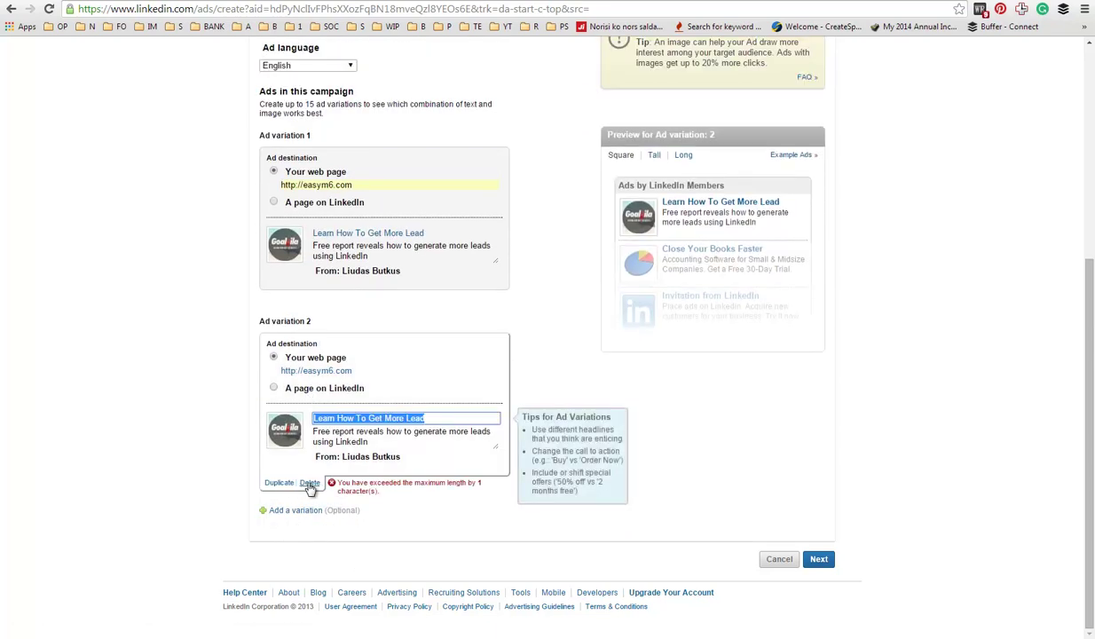
{"action": "left_click", "coordinate": [309, 483]}
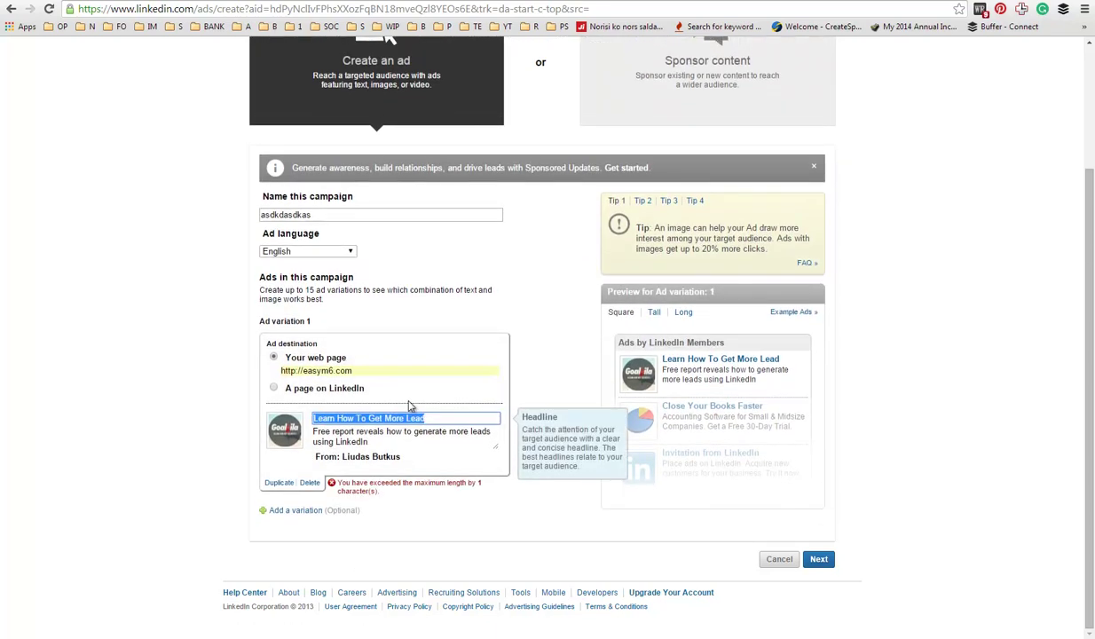
After the Length Exceeded error, cut the headline to 'Learn How To Get More Lea'
{"action": "left_click", "coordinate": [516, 327]}
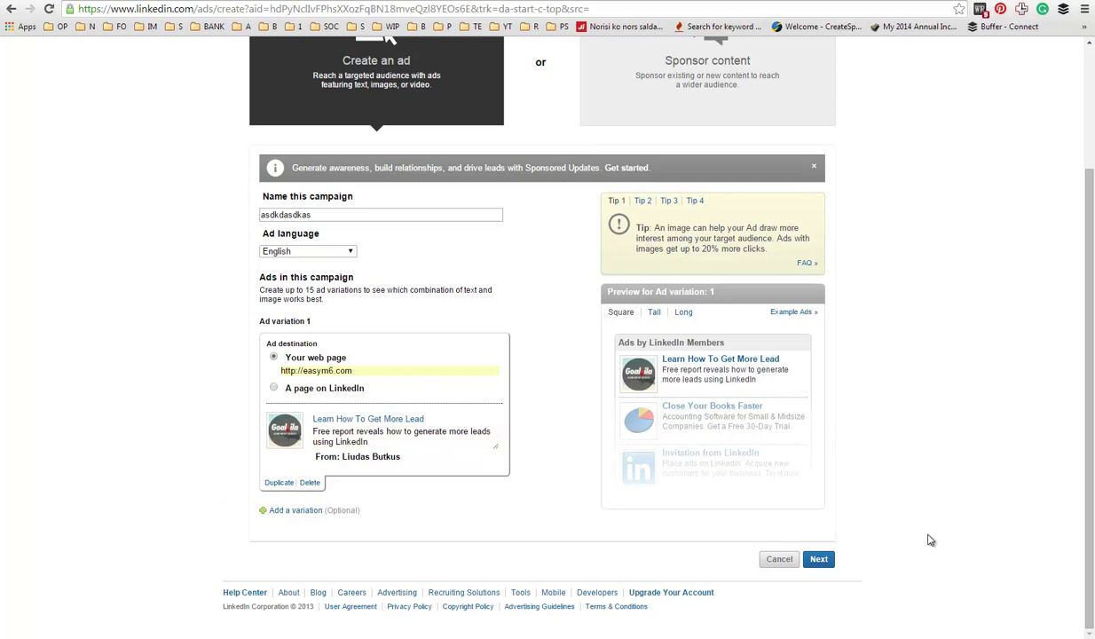
{"action": "left_click", "coordinate": [816, 559]}
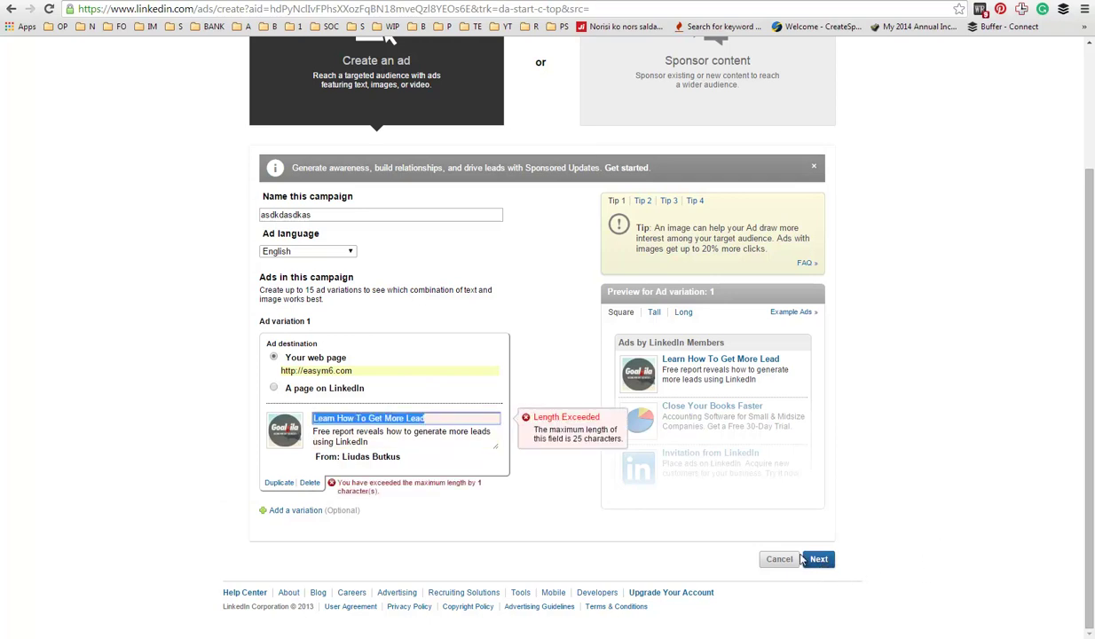
{"action": "left_click", "coordinate": [449, 413]}
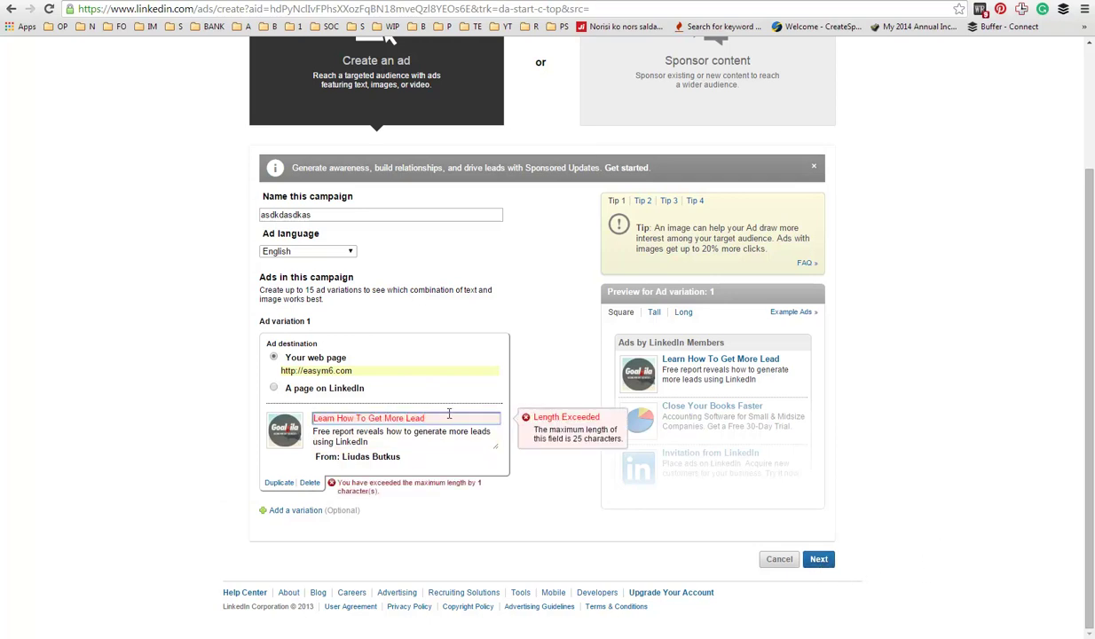
{"action": "key", "text": "BackSpace"}
{"action": "left_click", "coordinate": [569, 505]}
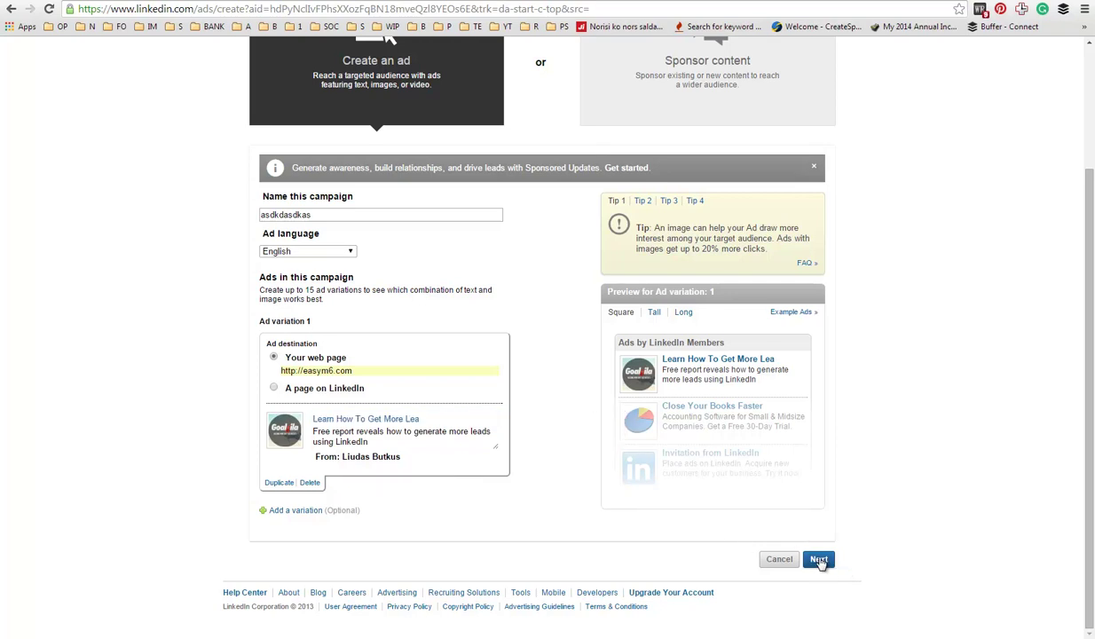
Move to the Targeting step and add Europe as the target location
{"action": "left_click", "coordinate": [818, 559]}
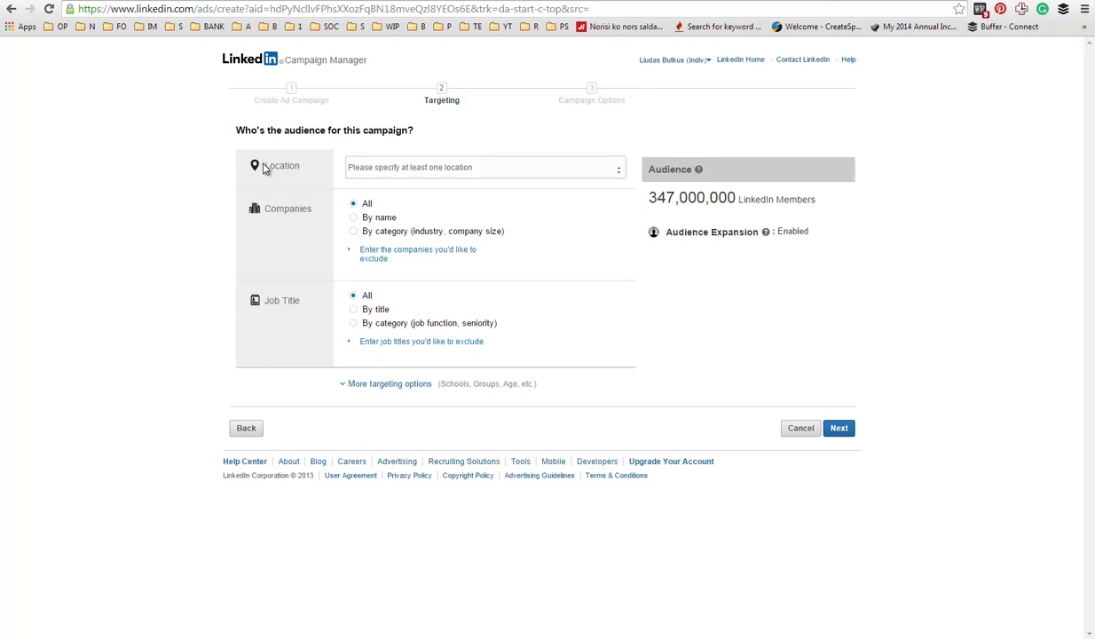
{"action": "left_click", "coordinate": [369, 171]}
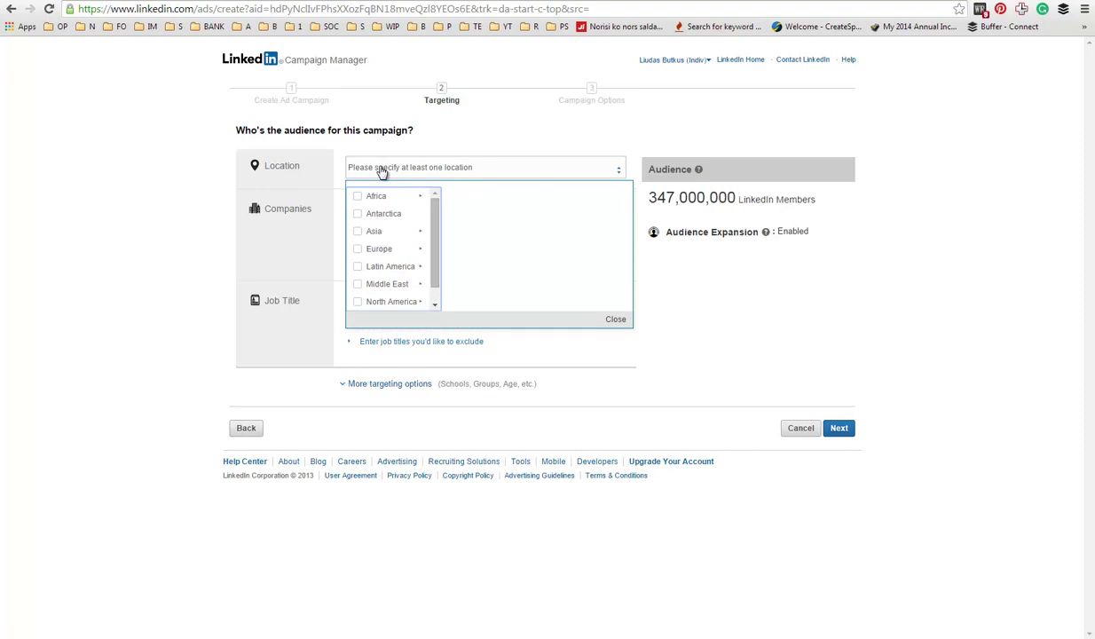
{"action": "scroll", "coordinate": [431, 239], "scroll_direction": "down", "scroll_amount": 1}
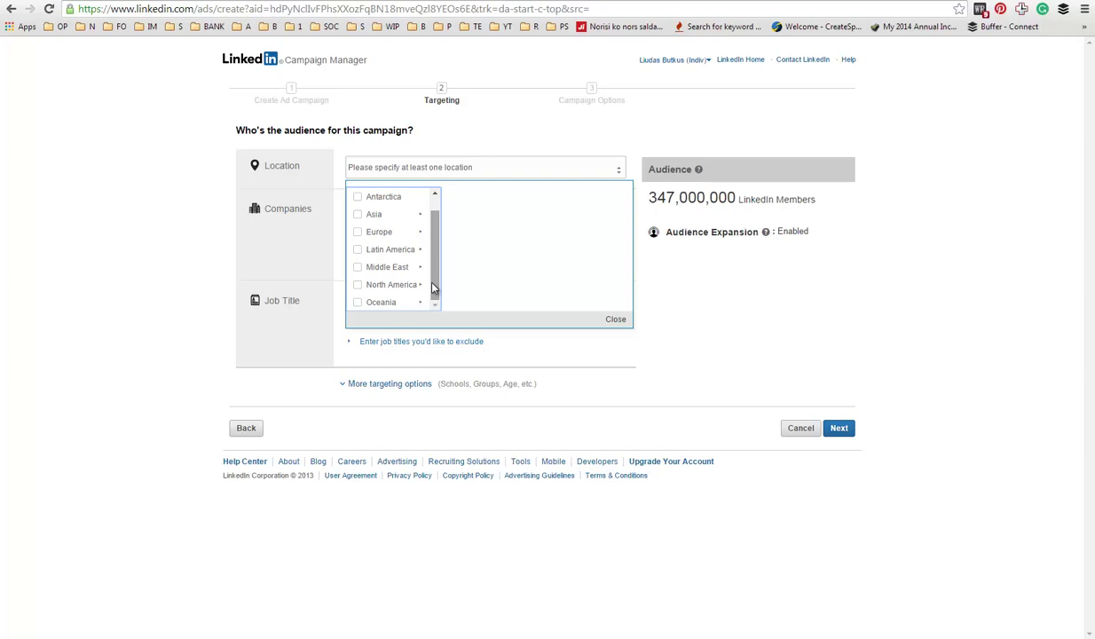
{"action": "left_click_drag", "start_coordinate": [421, 251], "coordinate": [435, 206]}
{"action": "left_click", "coordinate": [368, 239]}
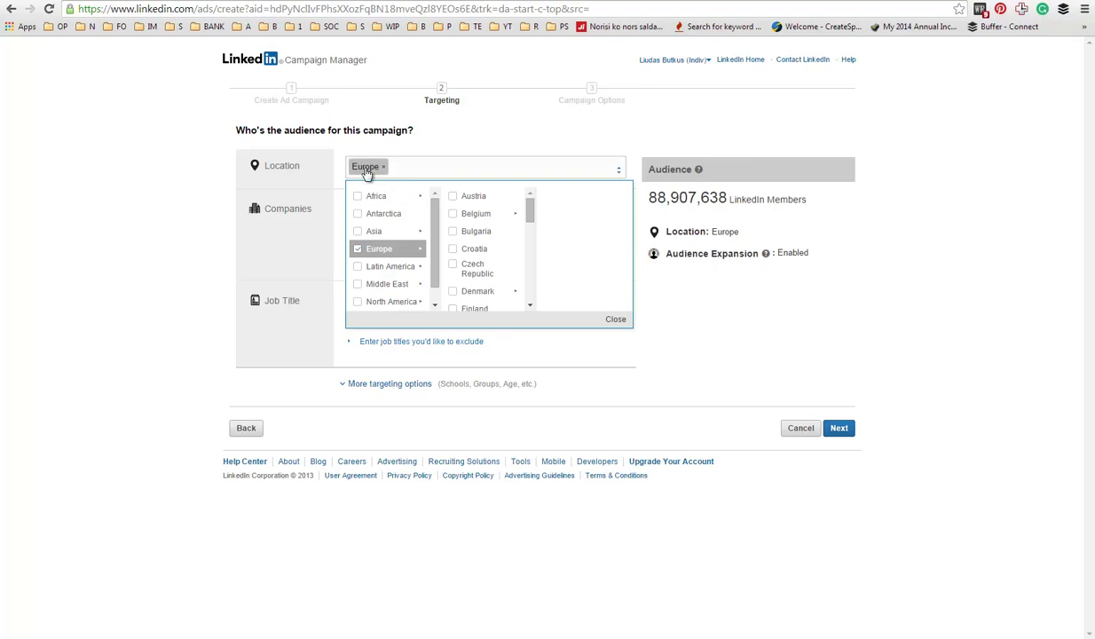
{"action": "left_click_drag", "start_coordinate": [531, 213], "coordinate": [531, 244]}
Try Lithuania, Italy and Turin, then remove them so only Europe remains
{"action": "left_click", "coordinate": [506, 249]}
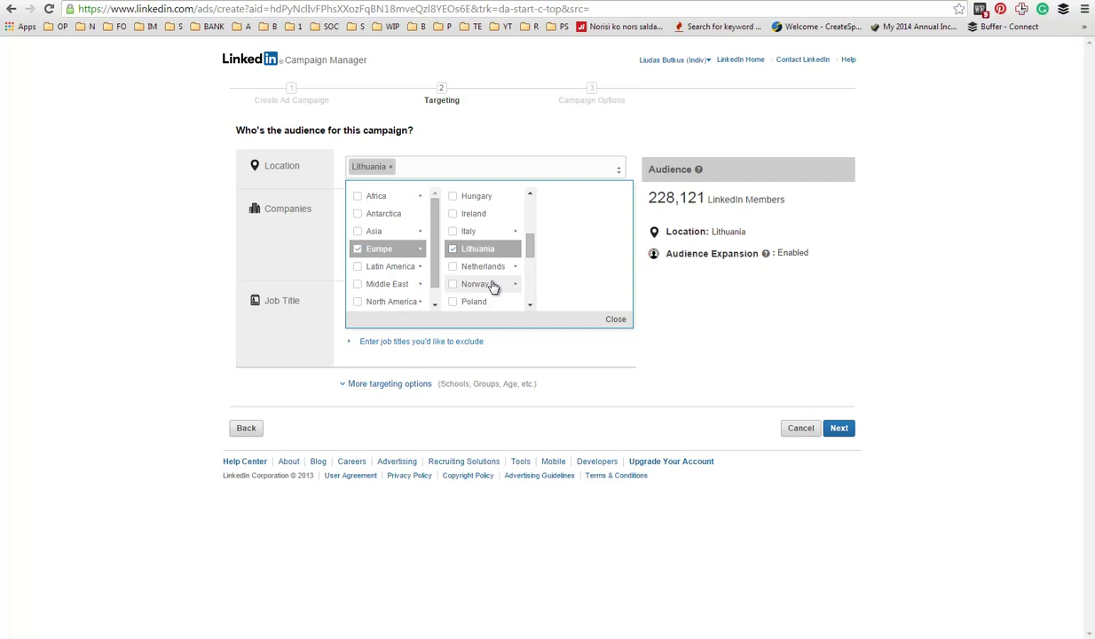
{"action": "left_click", "coordinate": [479, 232]}
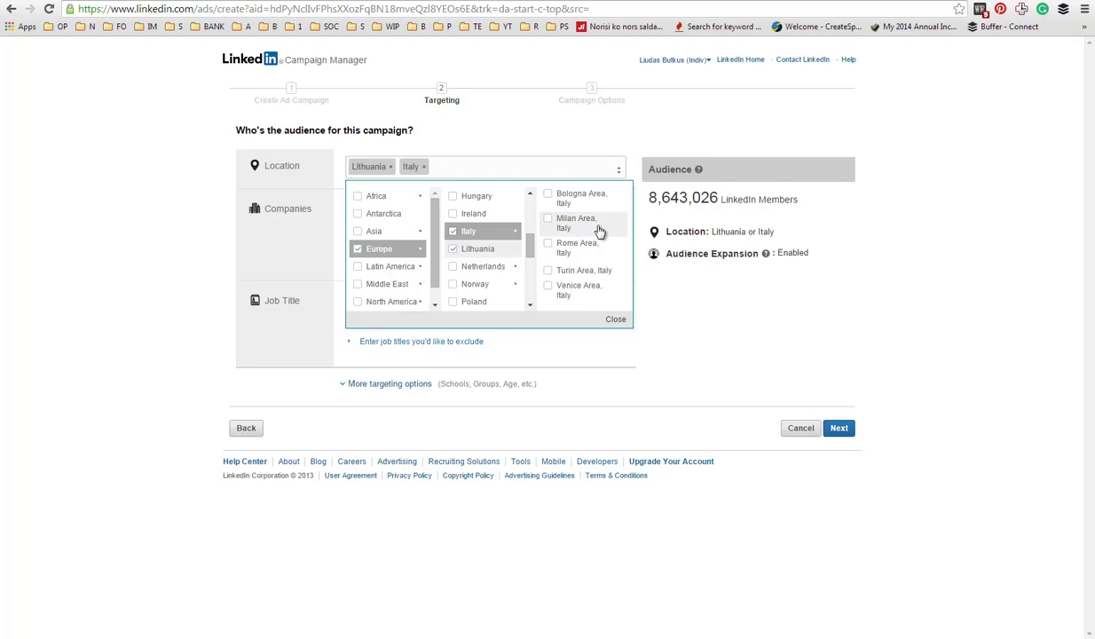
{"action": "left_click", "coordinate": [584, 271]}
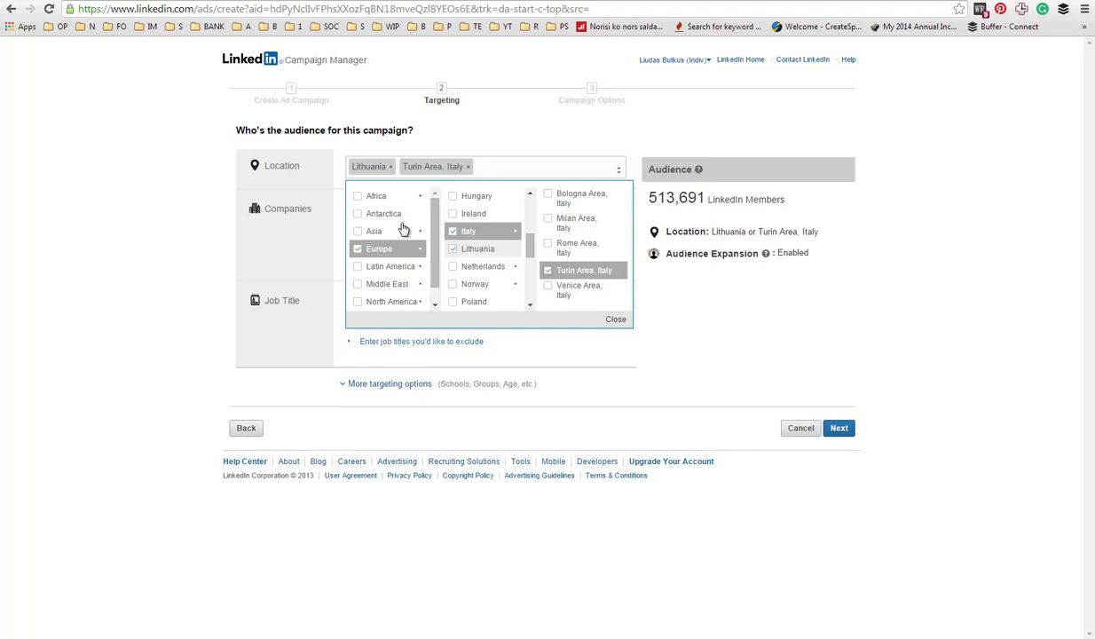
{"action": "left_click", "coordinate": [454, 250]}
{"action": "left_click", "coordinate": [453, 232]}
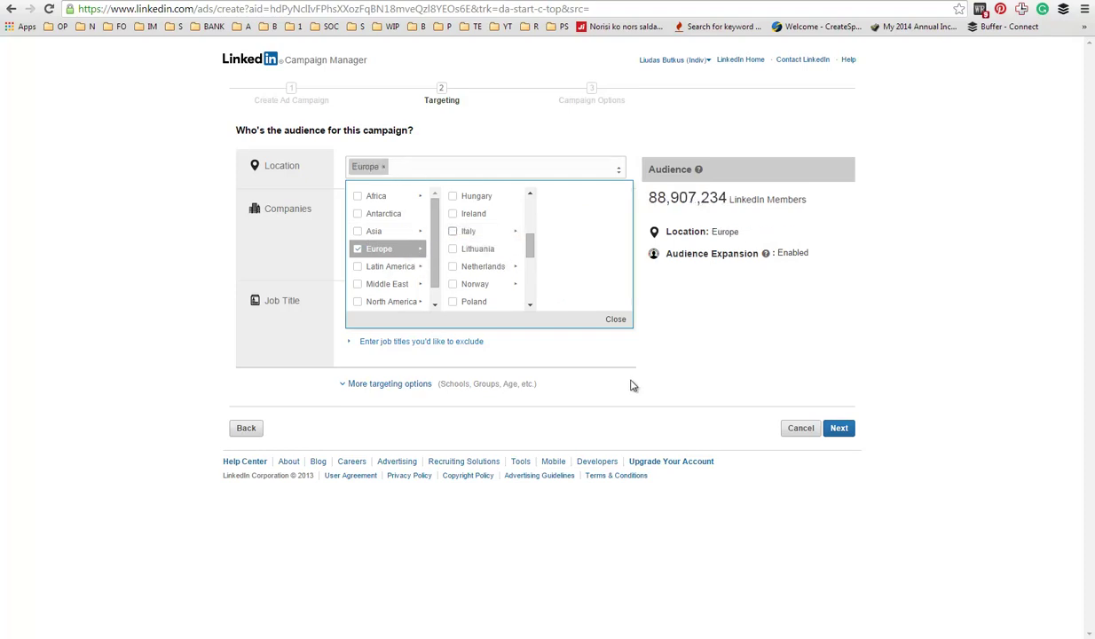
{"action": "scroll", "coordinate": [429, 282], "scroll_direction": "down", "scroll_amount": 1}
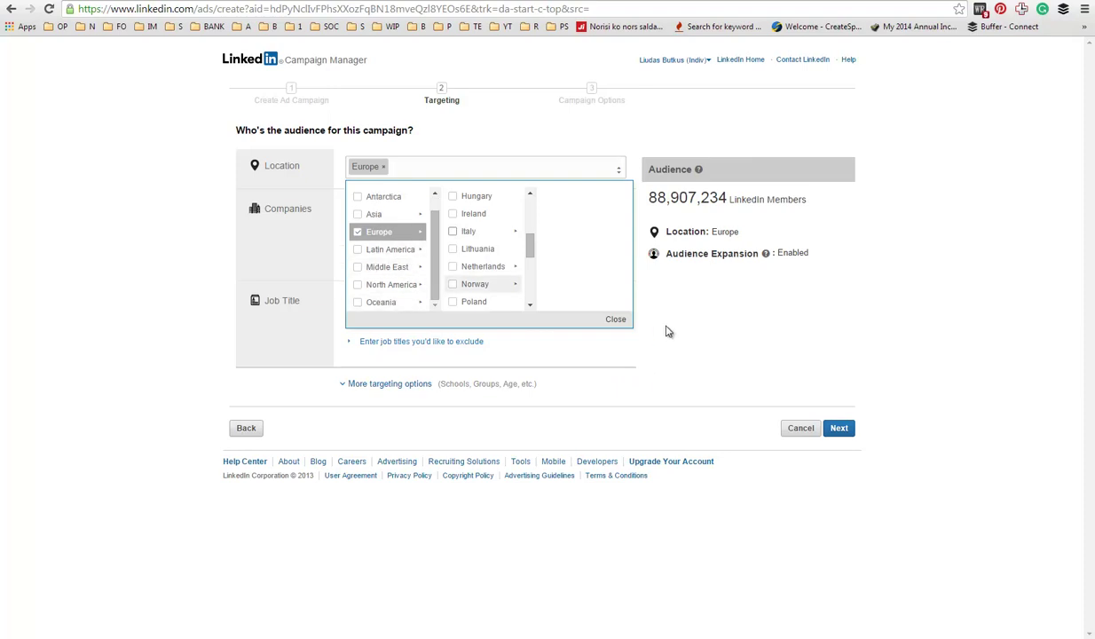
{"action": "left_click", "coordinate": [727, 361]}
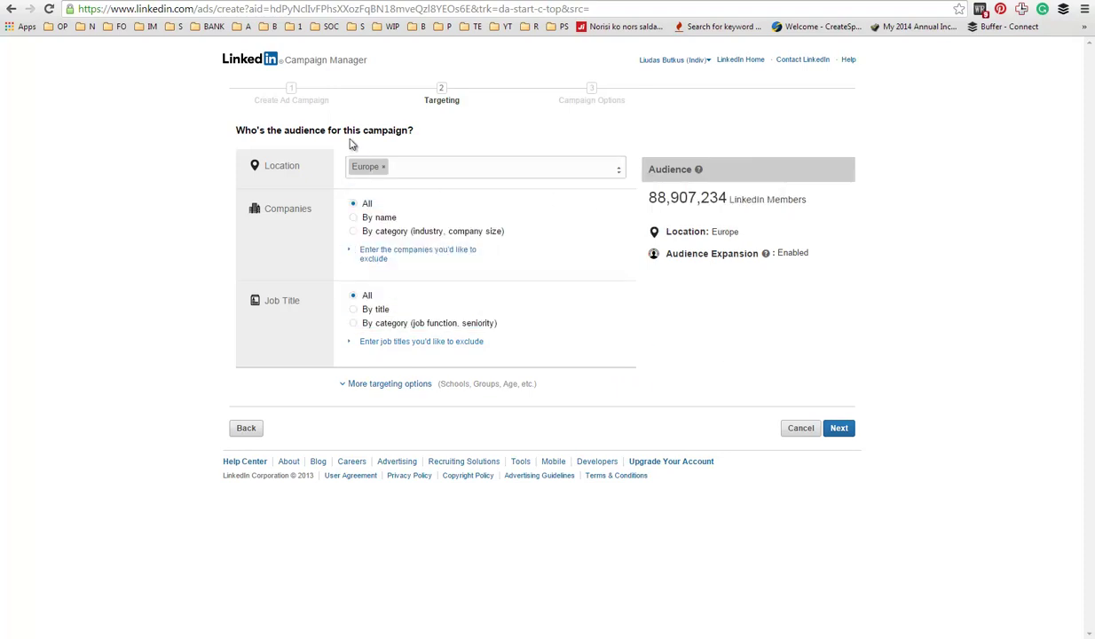
Target companies by name: Google, Facebook, Amazon and Yahoo
{"action": "left_click_drag", "start_coordinate": [630, 207], "coordinate": [658, 198]}
{"action": "left_click", "coordinate": [715, 340]}
{"action": "left_click", "coordinate": [353, 218]}
{"action": "left_click", "coordinate": [447, 244]}
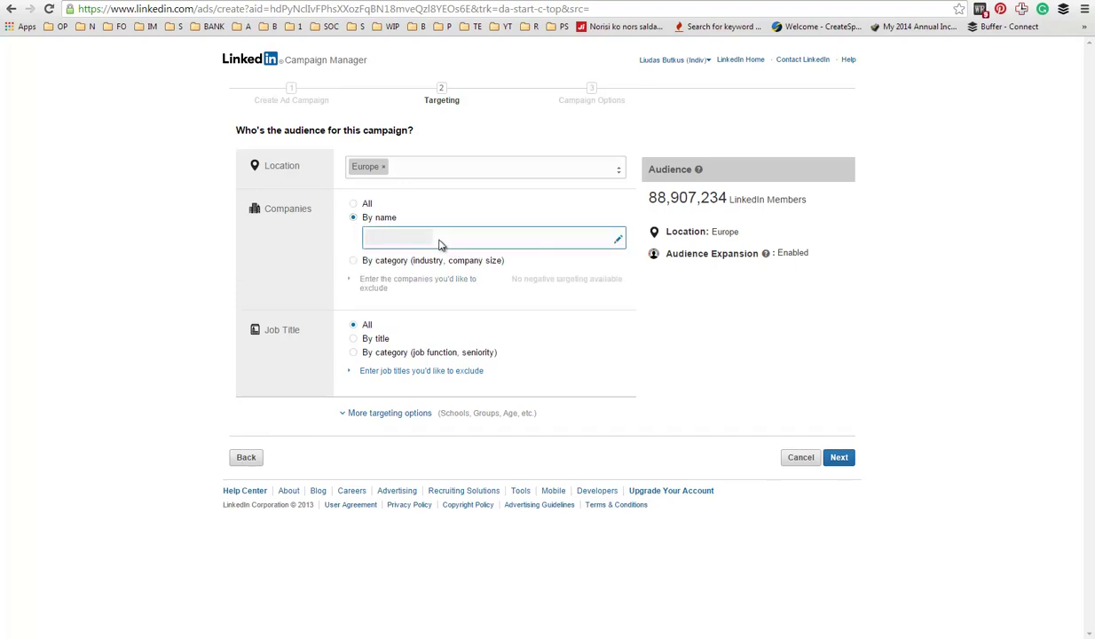
{"action": "type", "text": "Google"}
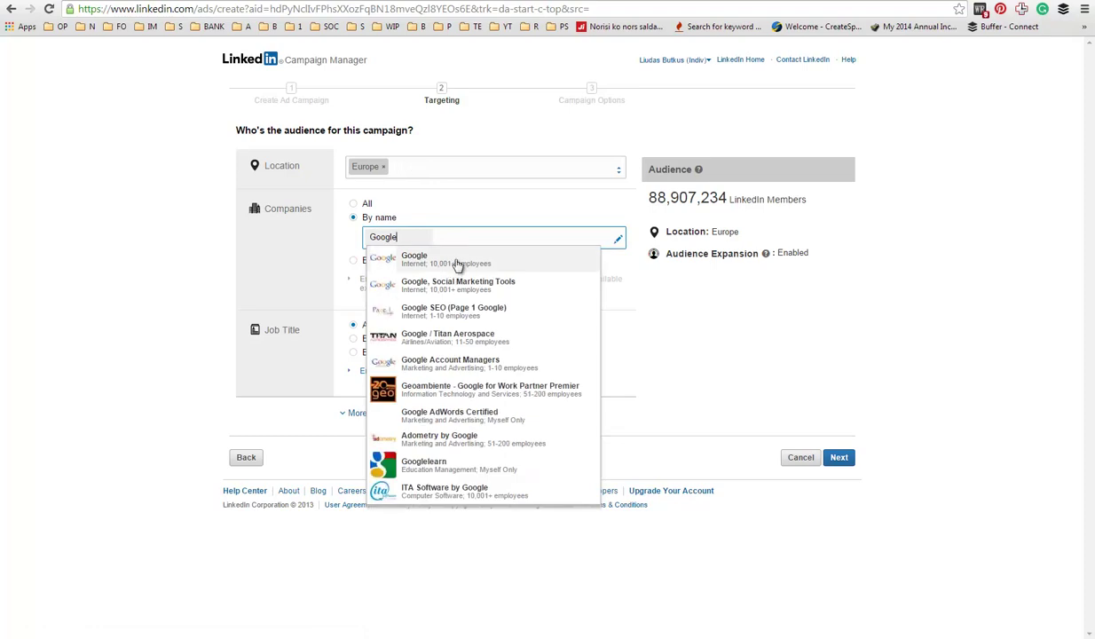
{"action": "left_click", "coordinate": [456, 263]}
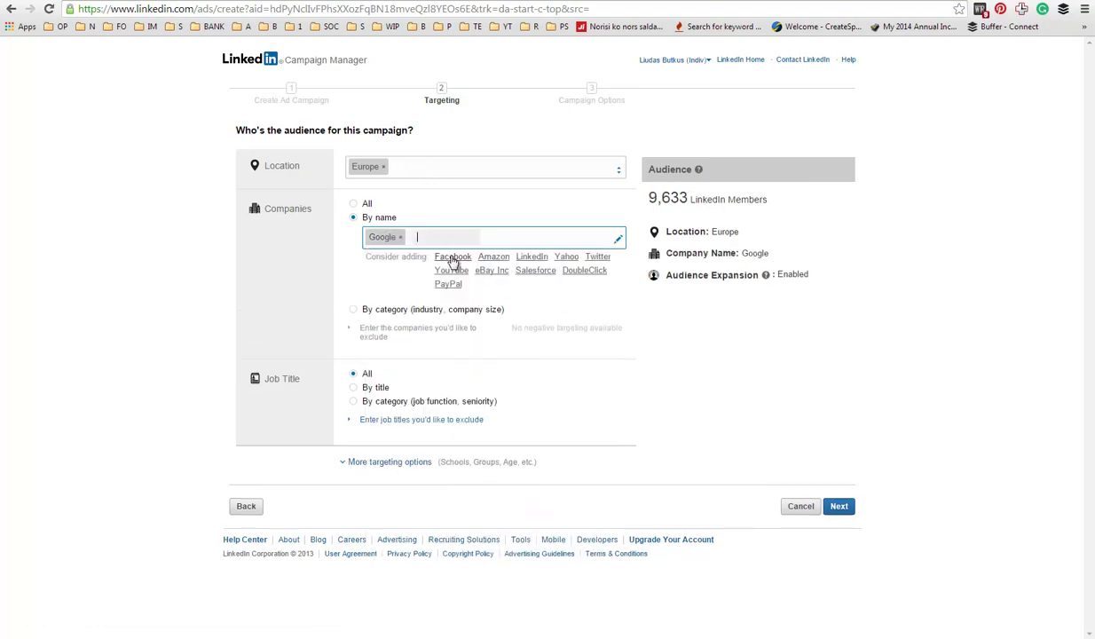
{"action": "left_click", "coordinate": [452, 257]}
{"action": "left_click", "coordinate": [449, 258]}
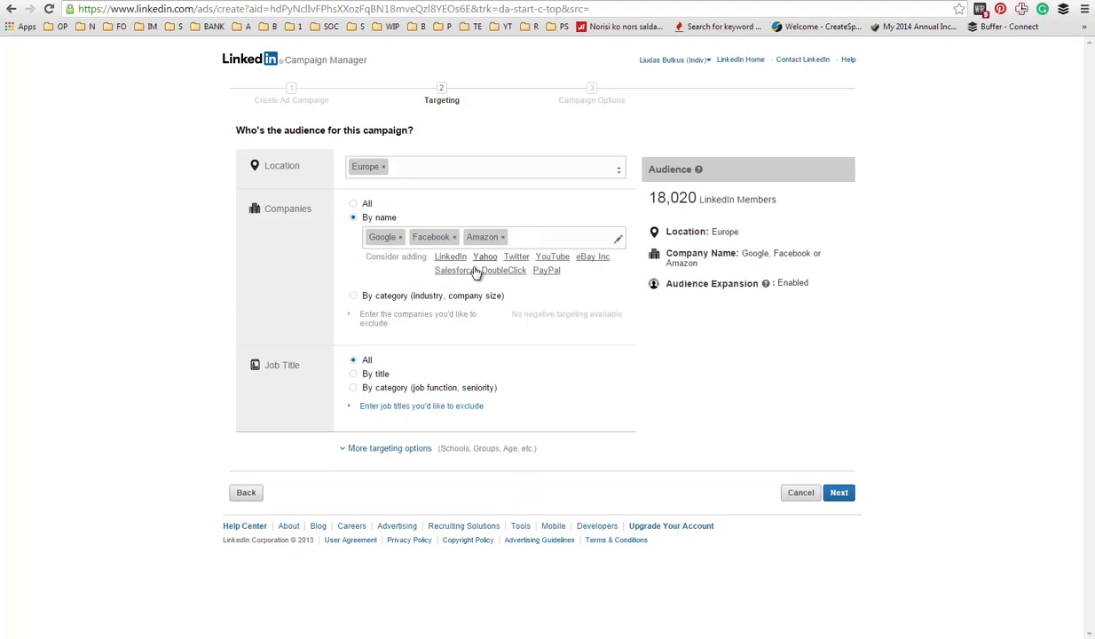
{"action": "left_click", "coordinate": [484, 256]}
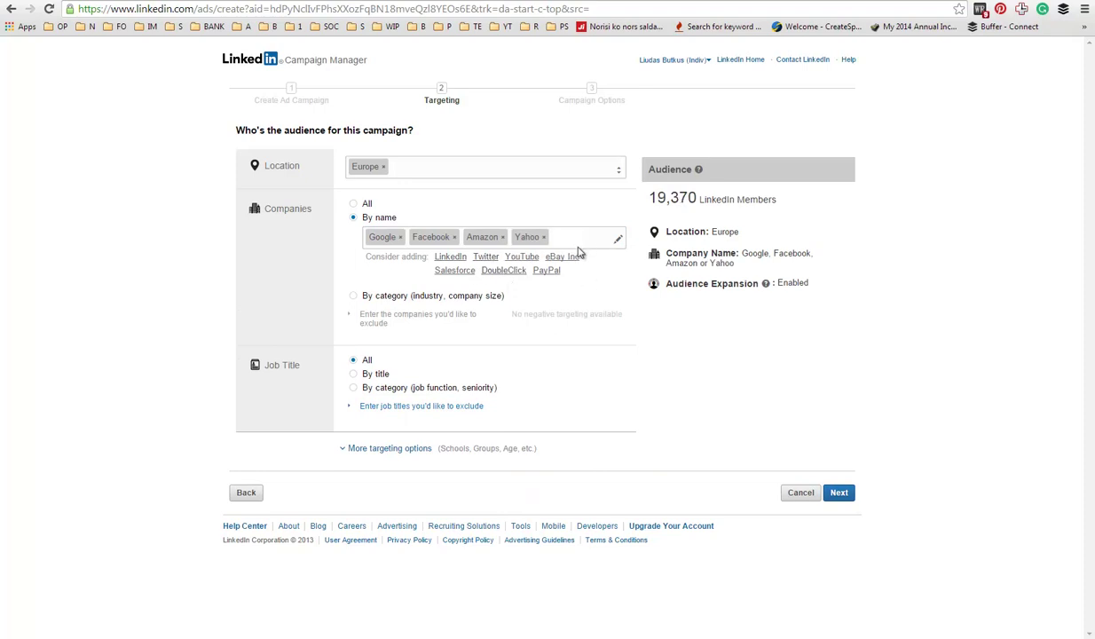
Switch company targeting to by category and select Media industries Online Media, Printing and Publishing
{"action": "left_click", "coordinate": [354, 296]}
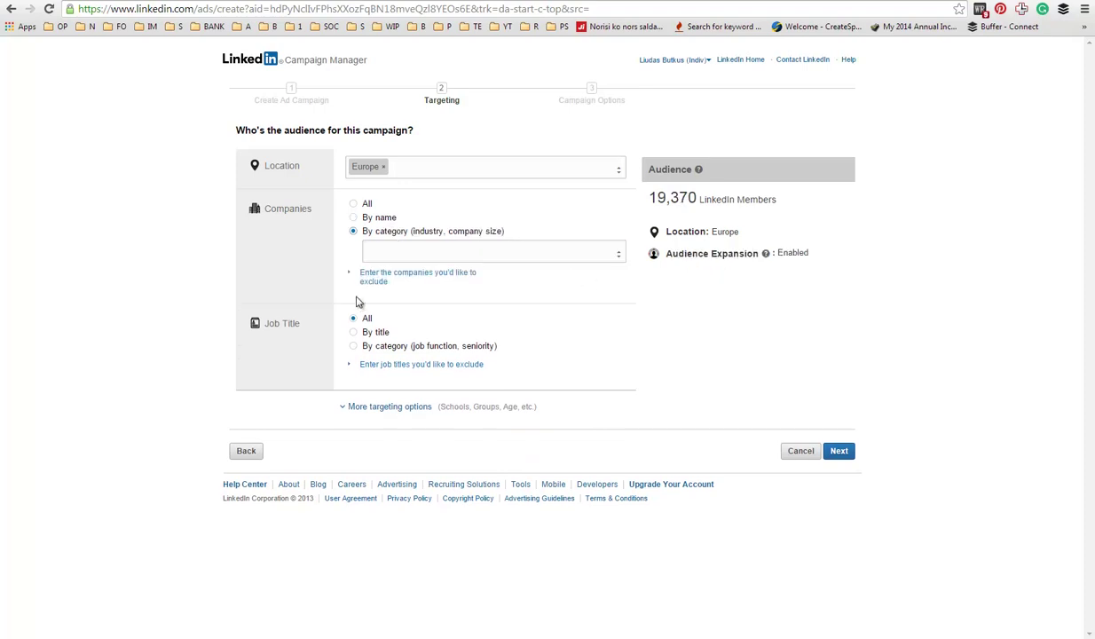
{"action": "left_click", "coordinate": [437, 249]}
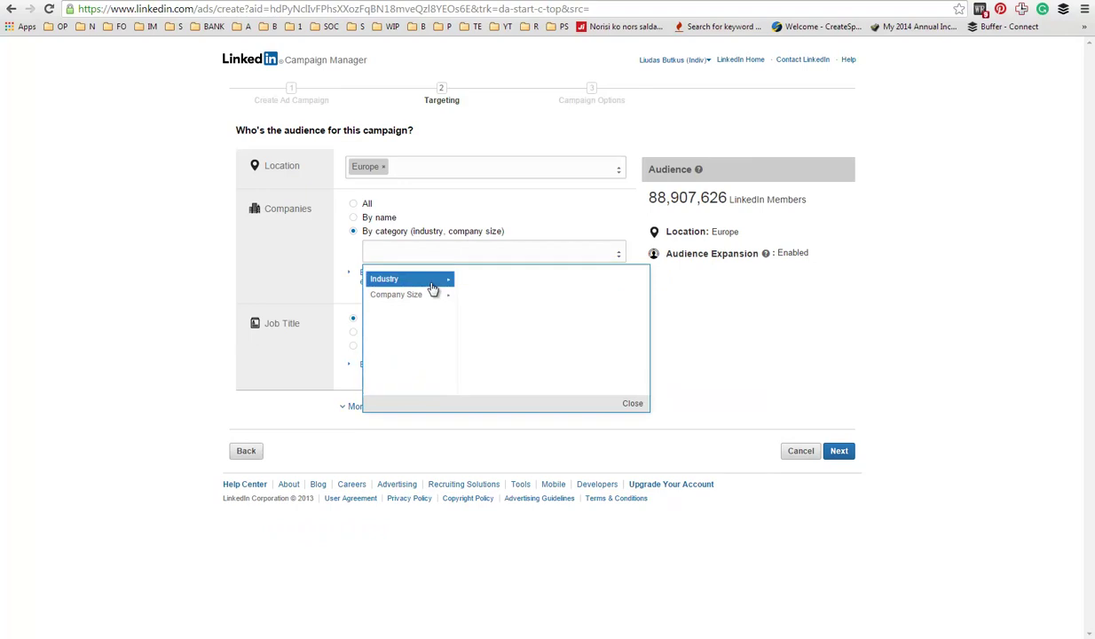
{"action": "left_click", "coordinate": [432, 286]}
{"action": "left_click_drag", "start_coordinate": [545, 298], "coordinate": [535, 388]}
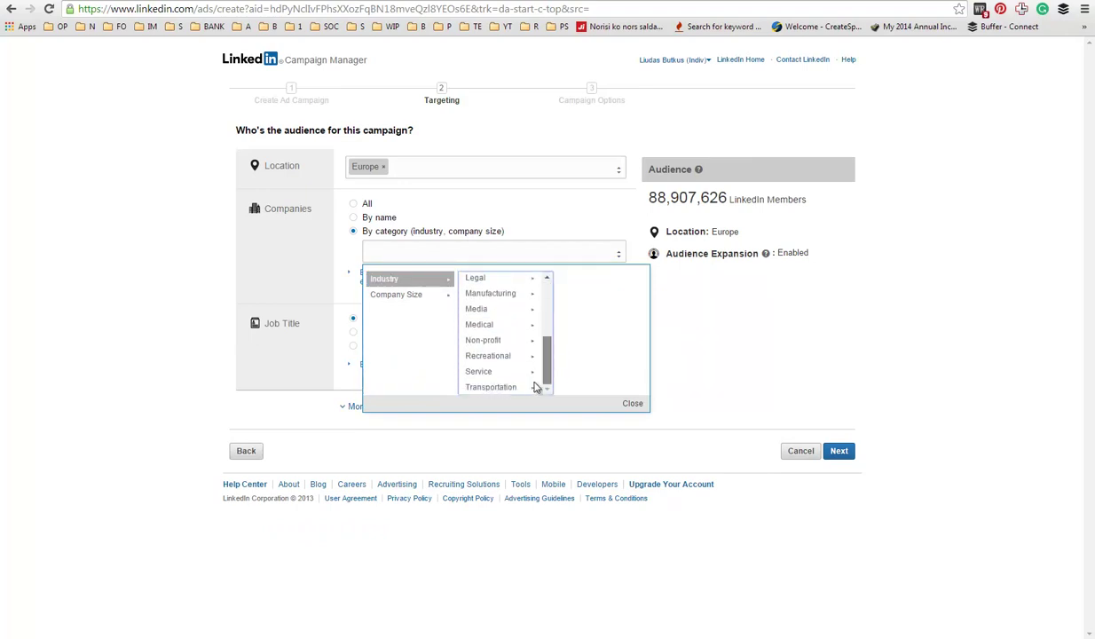
{"action": "left_click", "coordinate": [508, 309]}
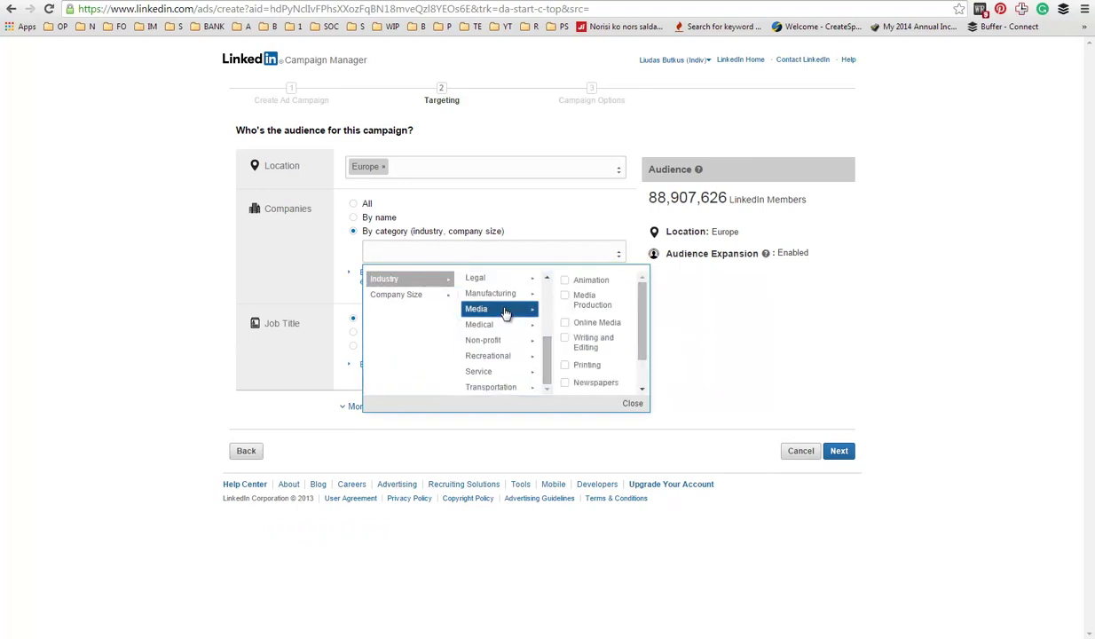
{"action": "left_click", "coordinate": [617, 325]}
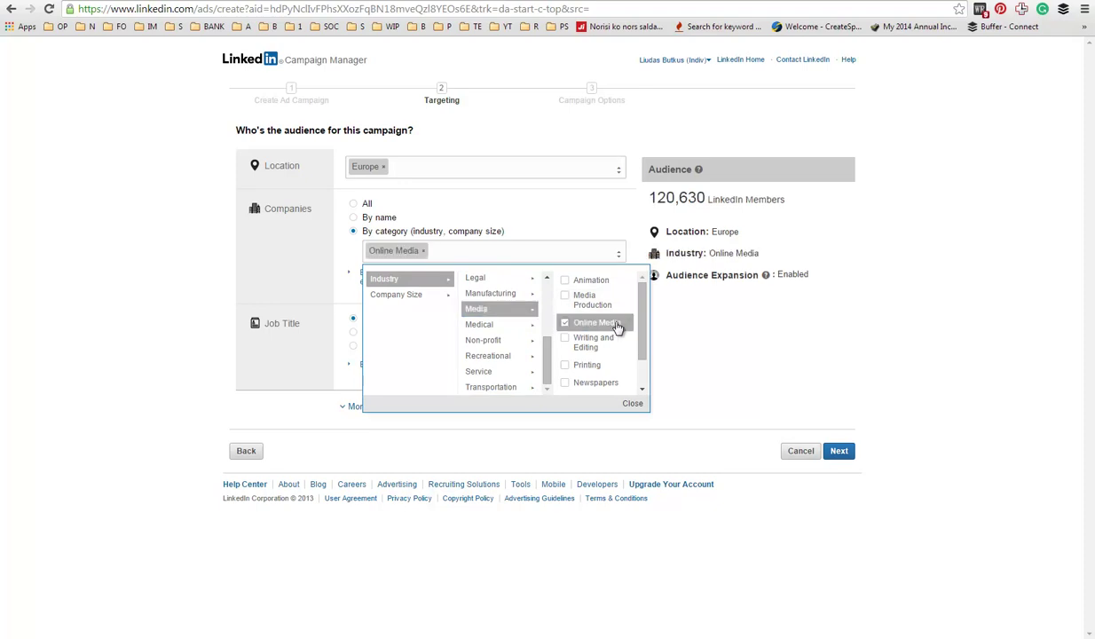
{"action": "scroll", "coordinate": [610, 358], "scroll_direction": "down", "scroll_amount": 1}
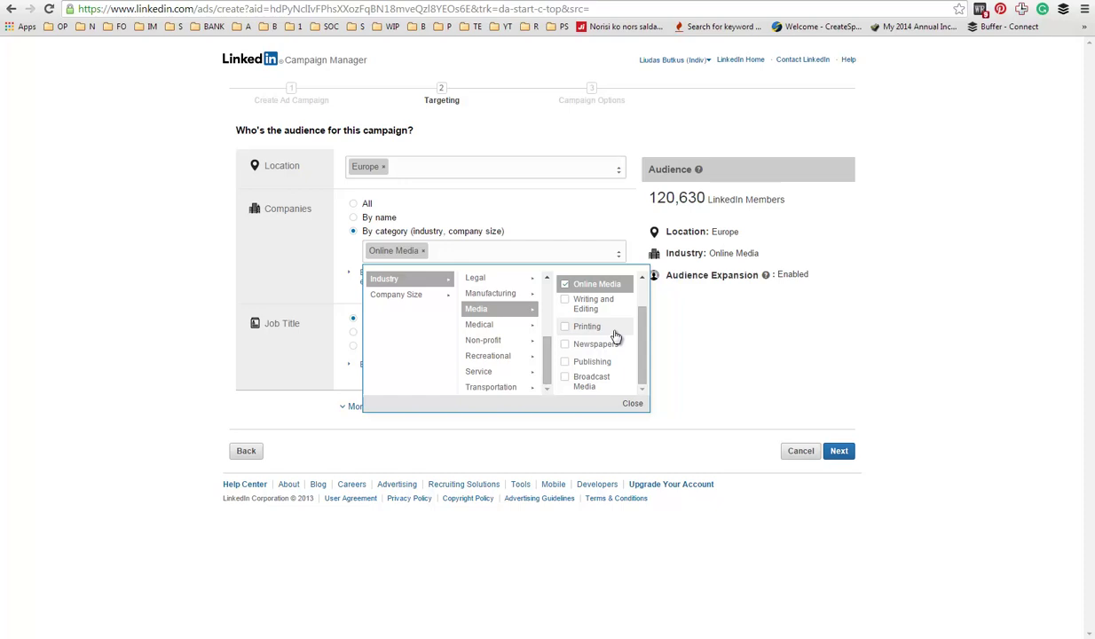
{"action": "left_click", "coordinate": [617, 328]}
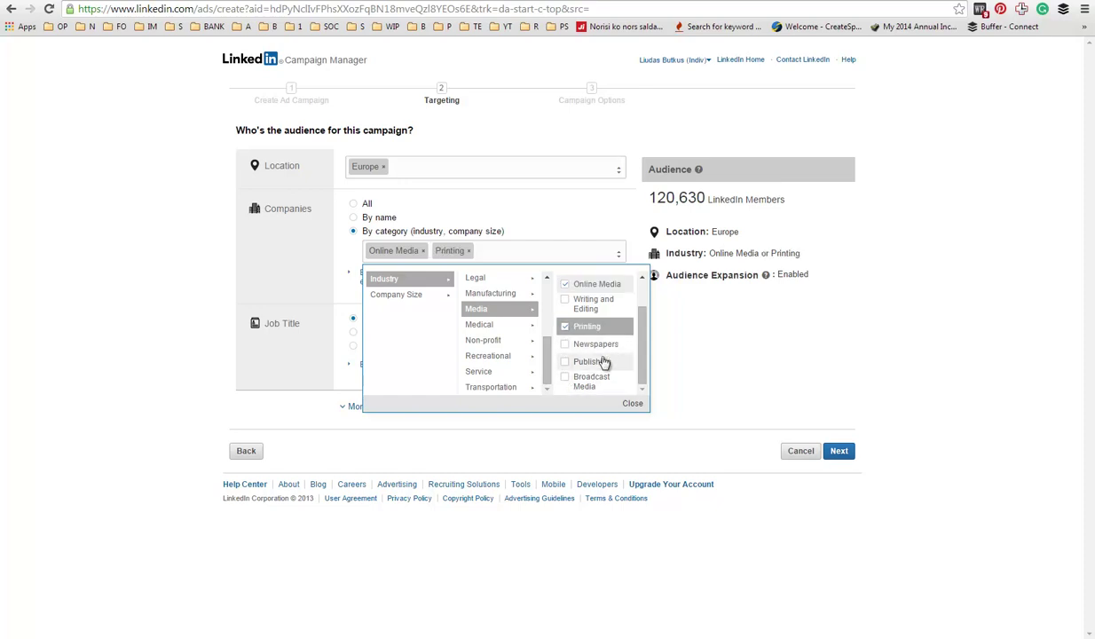
{"action": "left_click", "coordinate": [603, 362]}
{"action": "left_click", "coordinate": [681, 351]}
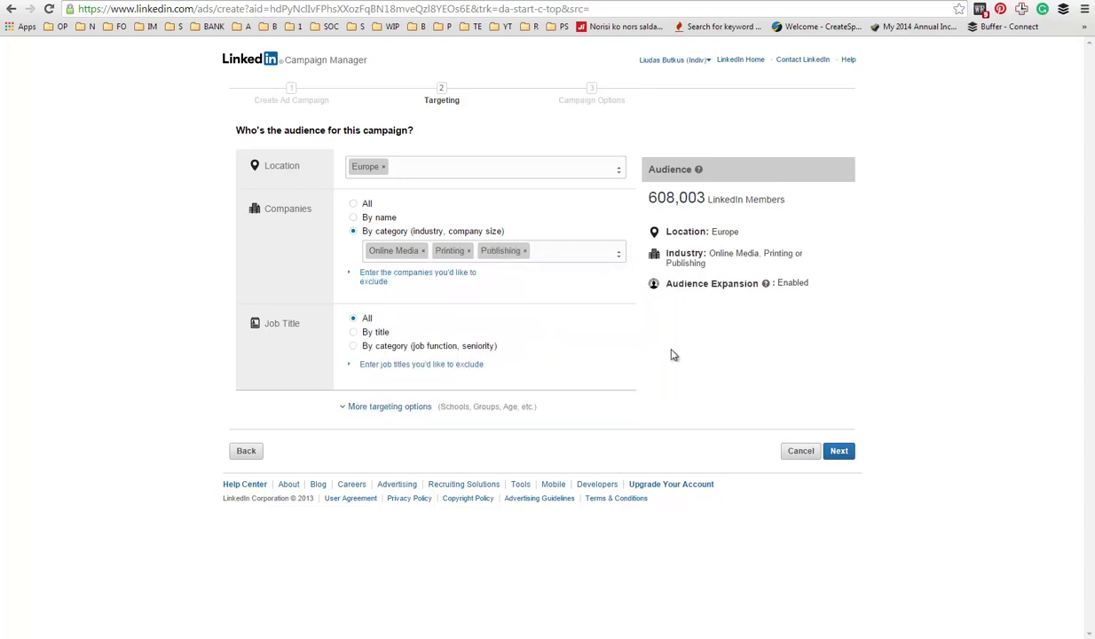
Target the job titles CEO, Founder, President and Managing Director, narrowing the audience to 28,101 members
{"action": "left_click_drag", "start_coordinate": [275, 324], "coordinate": [315, 330]}
{"action": "left_click", "coordinate": [318, 330]}
{"action": "left_click", "coordinate": [353, 333]}
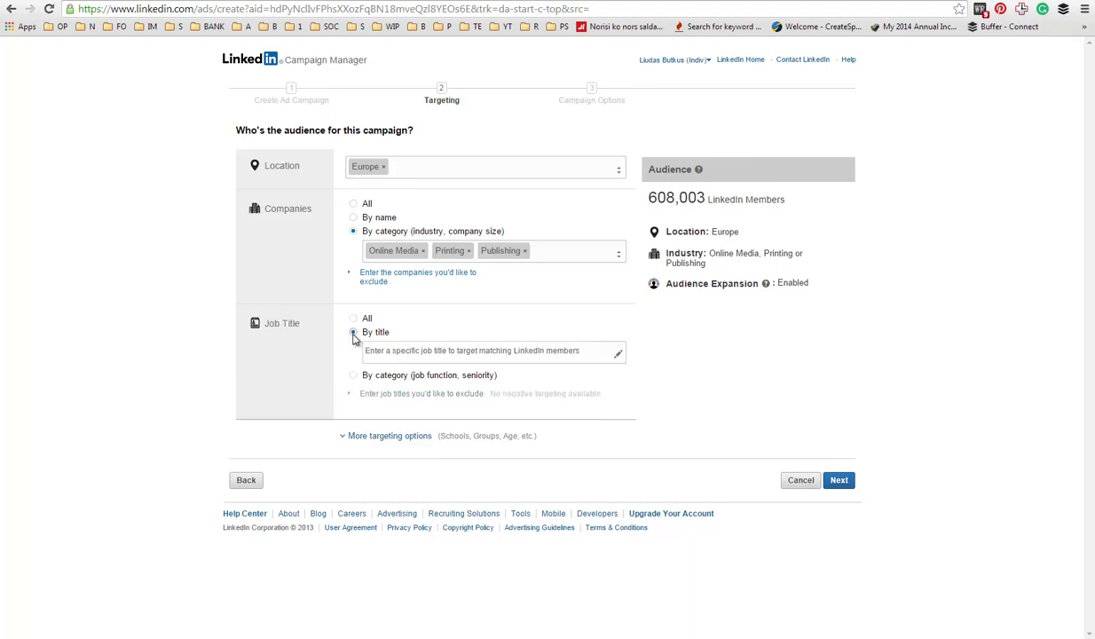
{"action": "left_click", "coordinate": [480, 350]}
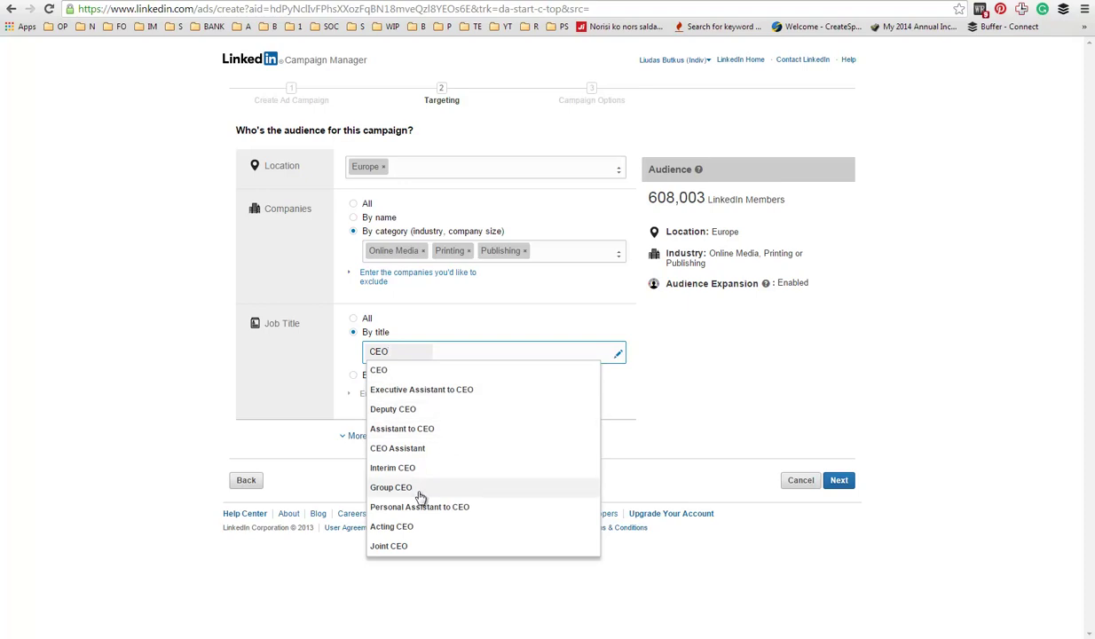
{"action": "key", "text": "Return"}
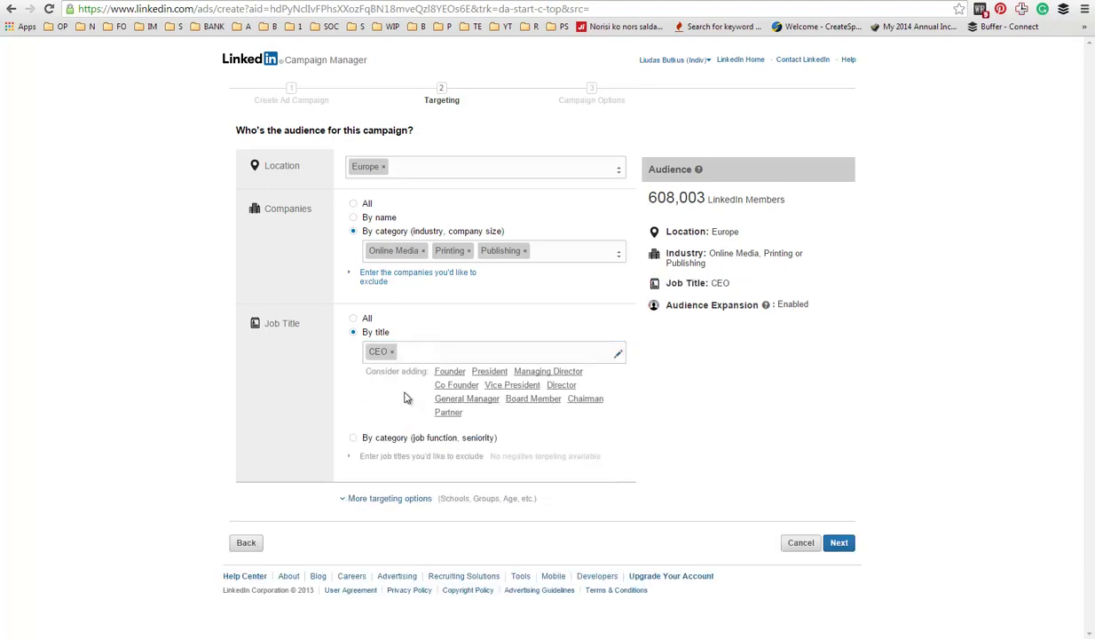
{"action": "left_click", "coordinate": [459, 374]}
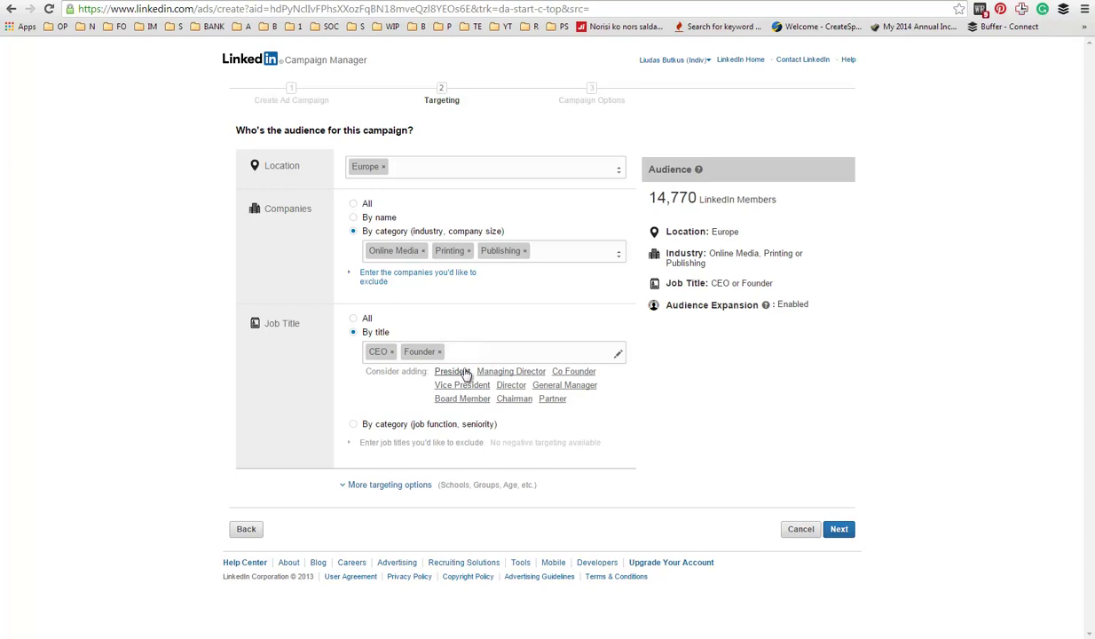
{"action": "left_click", "coordinate": [462, 373]}
{"action": "left_click", "coordinate": [469, 374]}
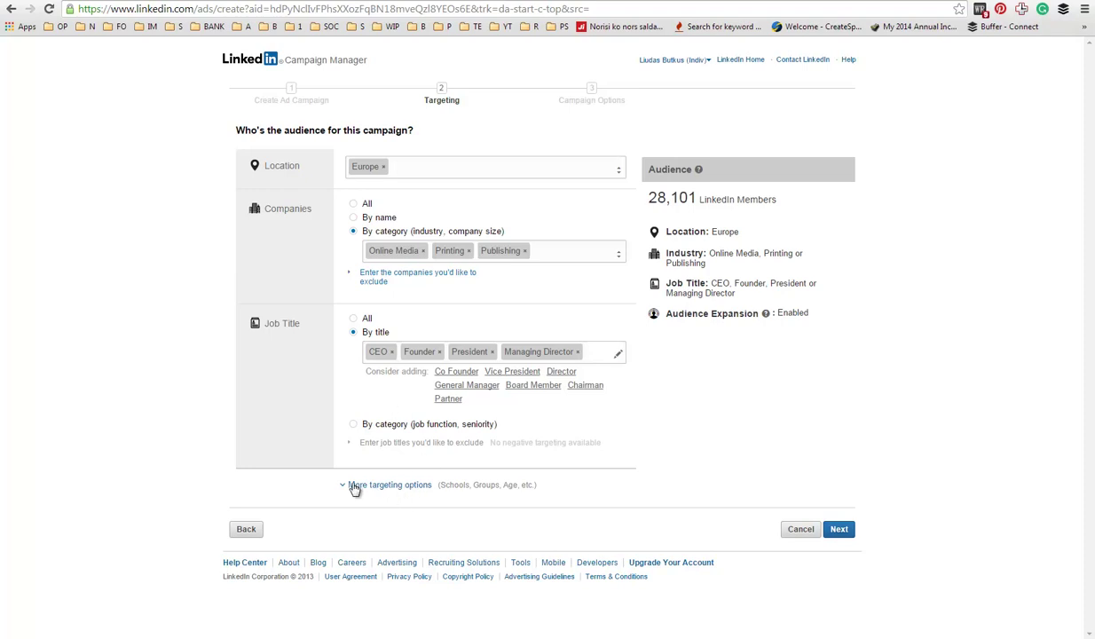
Expand More targeting options to reveal the School, Field of Study, Degree and Skills fields
{"action": "left_click", "coordinate": [392, 486]}
{"action": "scroll", "coordinate": [821, 506], "scroll_direction": "down", "scroll_amount": 2}
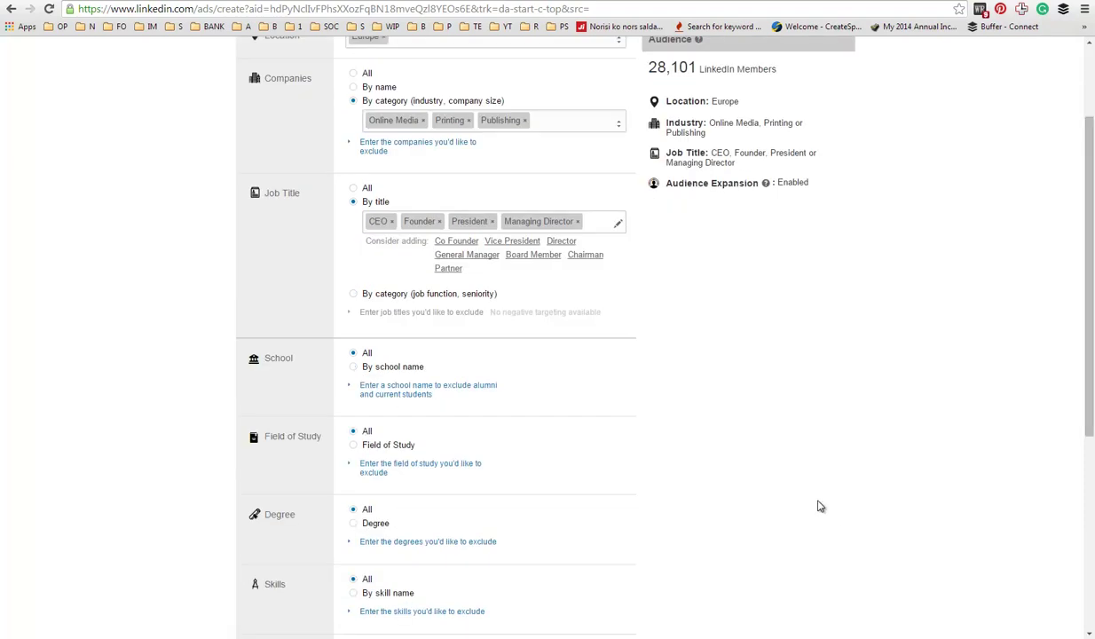
{"action": "scroll", "coordinate": [697, 393], "scroll_direction": "down", "scroll_amount": 4}
{"action": "scroll", "coordinate": [550, 347], "scroll_direction": "up", "scroll_amount": 2}
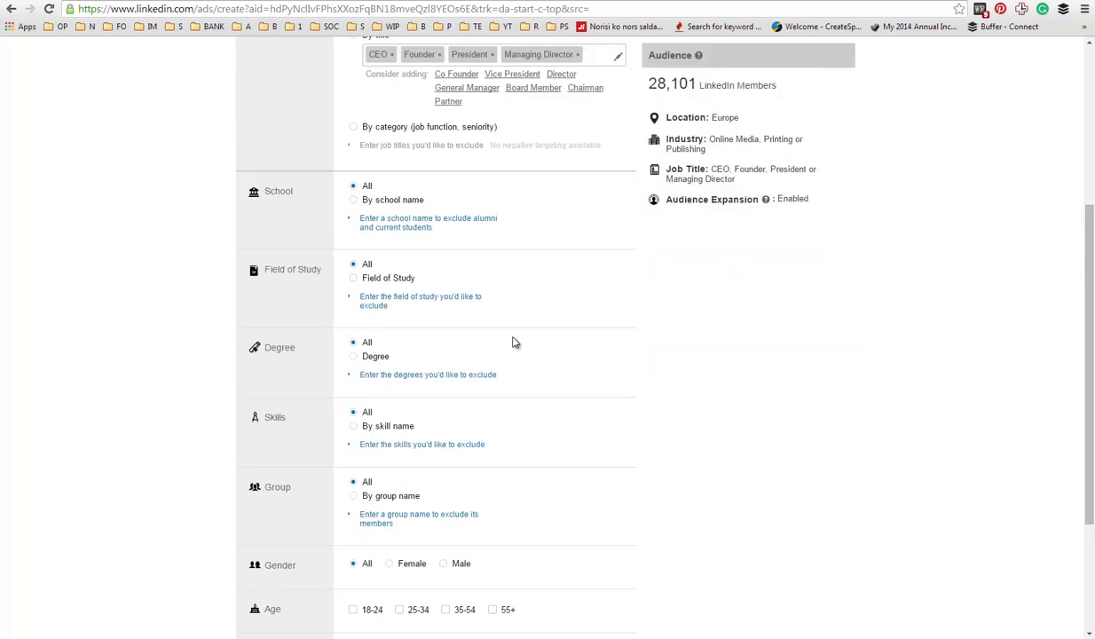
{"action": "left_click_drag", "start_coordinate": [265, 189], "coordinate": [302, 192]}
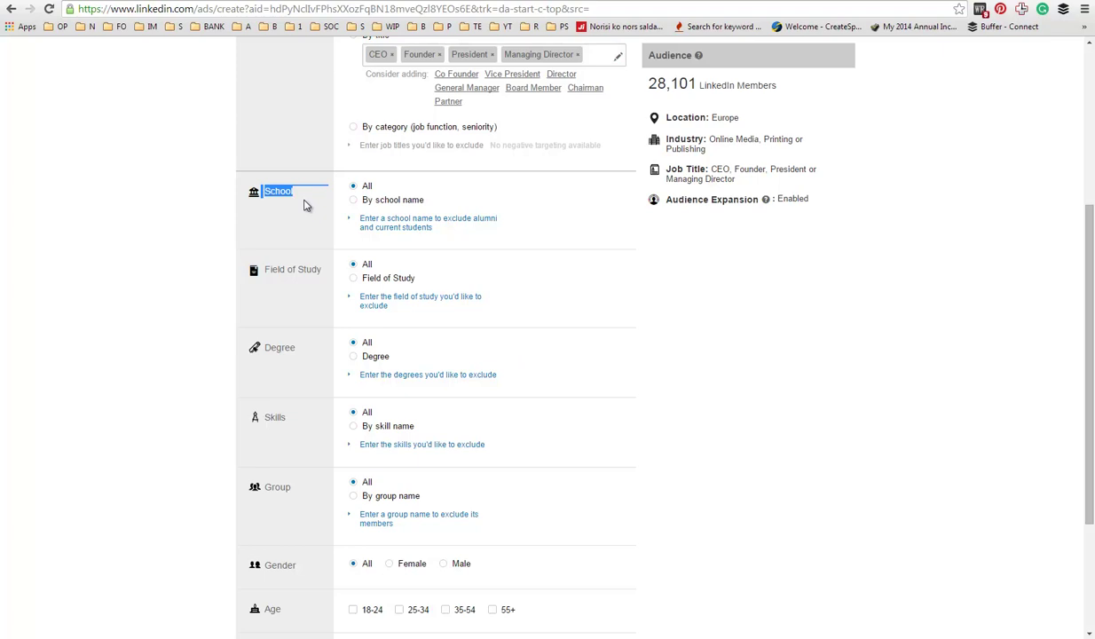
{"action": "left_click", "coordinate": [303, 205]}
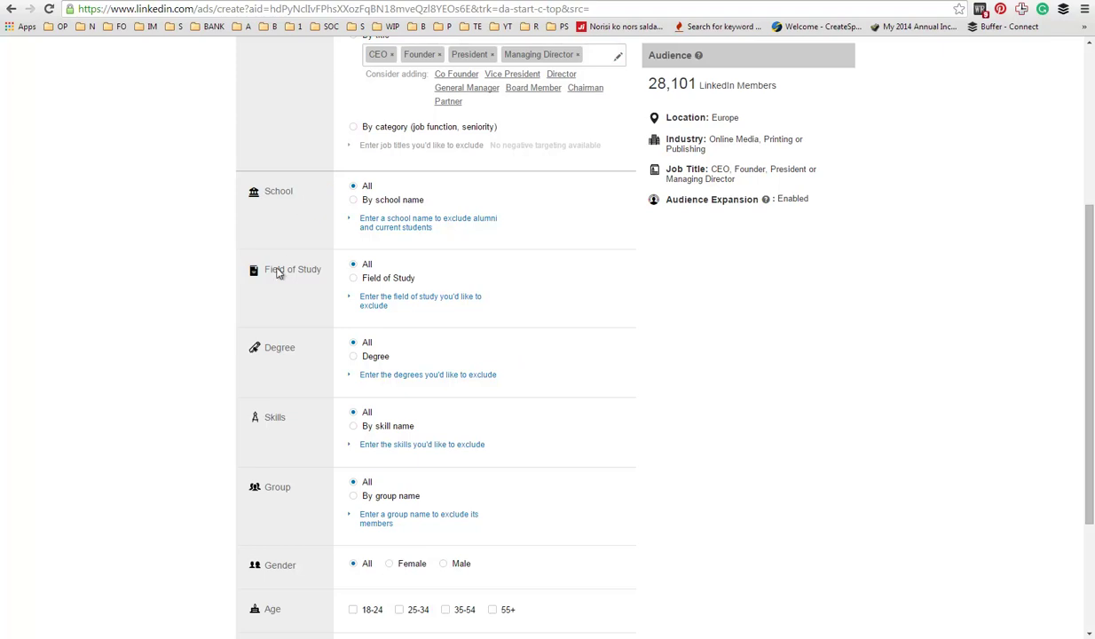
Look over the extra targeting fields and choose to target members by skill name
{"action": "left_click_drag", "start_coordinate": [269, 268], "coordinate": [320, 270]}
{"action": "double_click", "coordinate": [281, 349]}
{"action": "left_click_drag", "start_coordinate": [264, 417], "coordinate": [302, 421]}
{"action": "left_click", "coordinate": [306, 418]}
{"action": "scroll", "coordinate": [309, 417], "scroll_direction": "down", "scroll_amount": 3}
{"action": "left_click", "coordinate": [354, 230]}
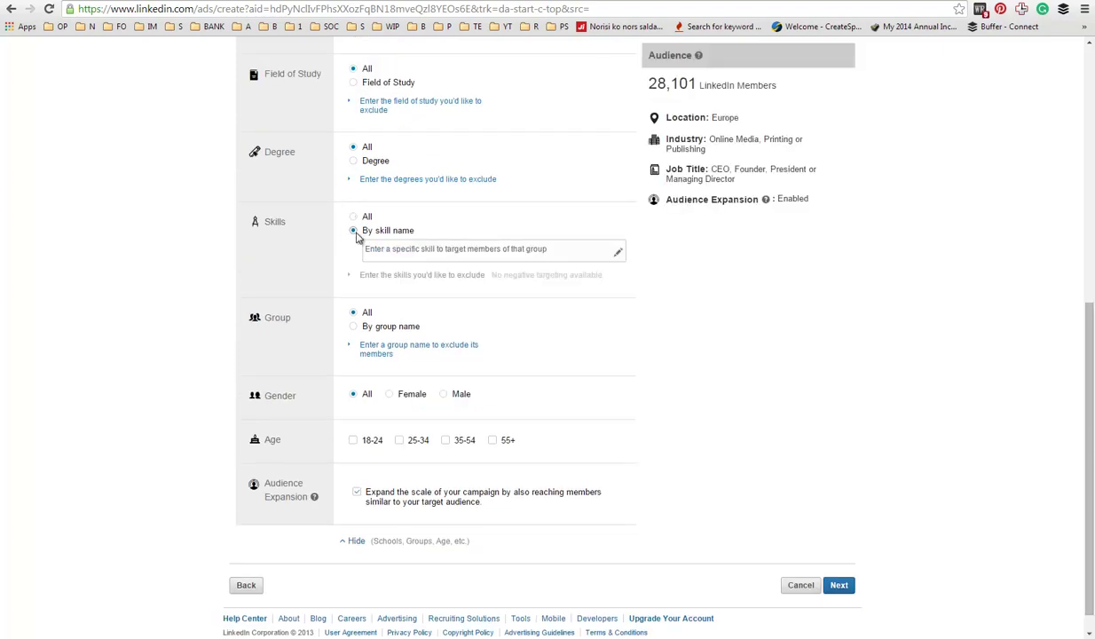
{"action": "left_click", "coordinate": [397, 255]}
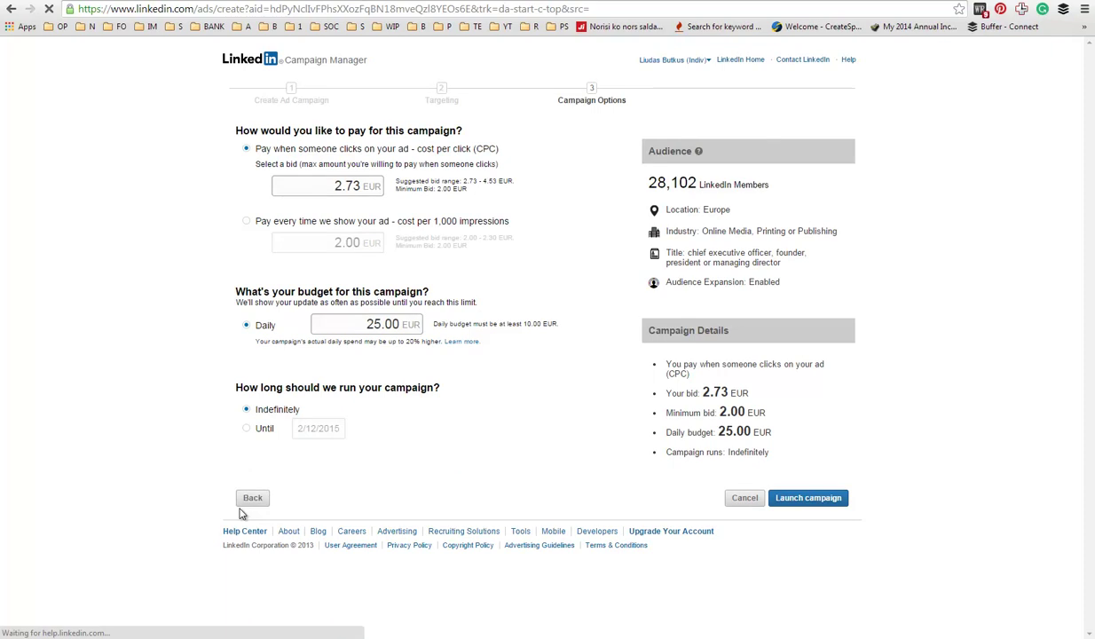
Return to Targeting, expand More targeting options and choose targeting by skill name
{"action": "left_click", "coordinate": [252, 499]}
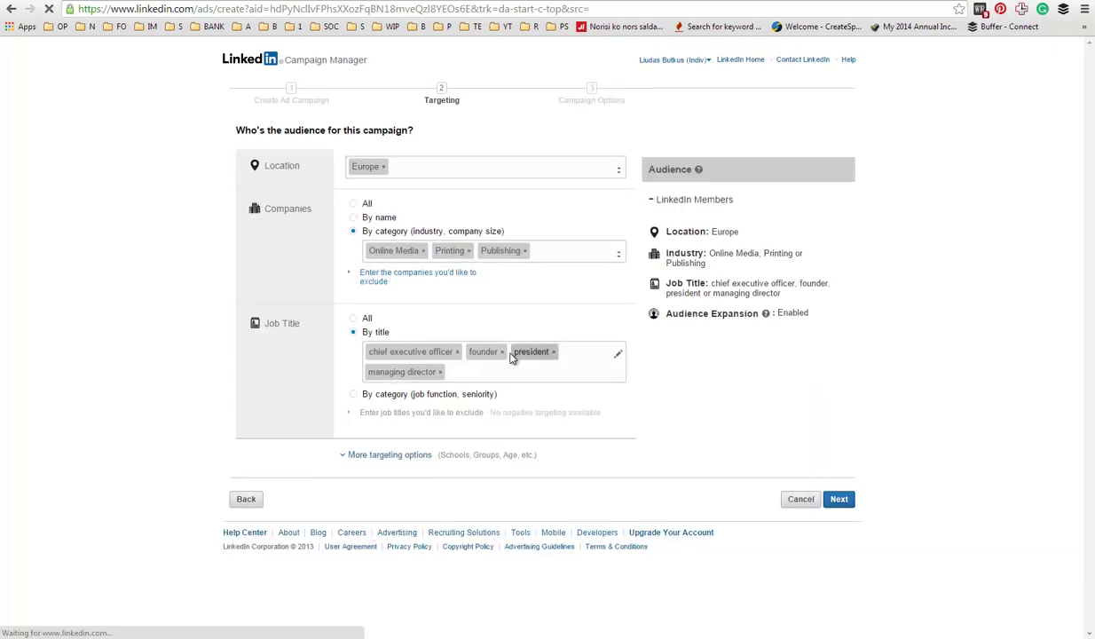
{"action": "left_click", "coordinate": [390, 455]}
{"action": "scroll", "coordinate": [401, 460], "scroll_direction": "down", "scroll_amount": 4}
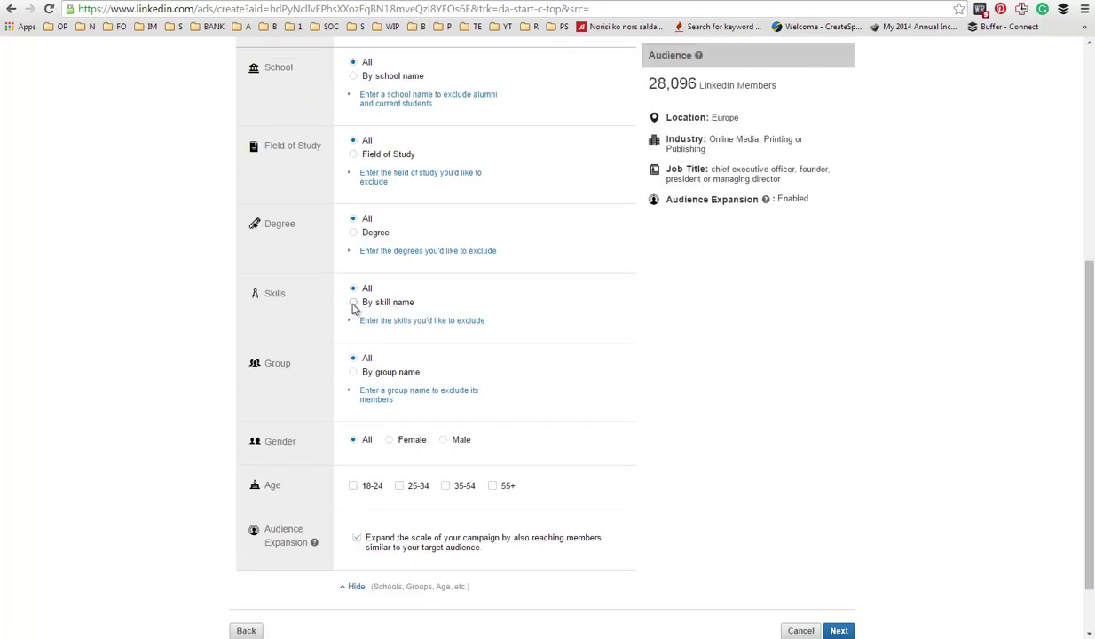
{"action": "left_click", "coordinate": [353, 304]}
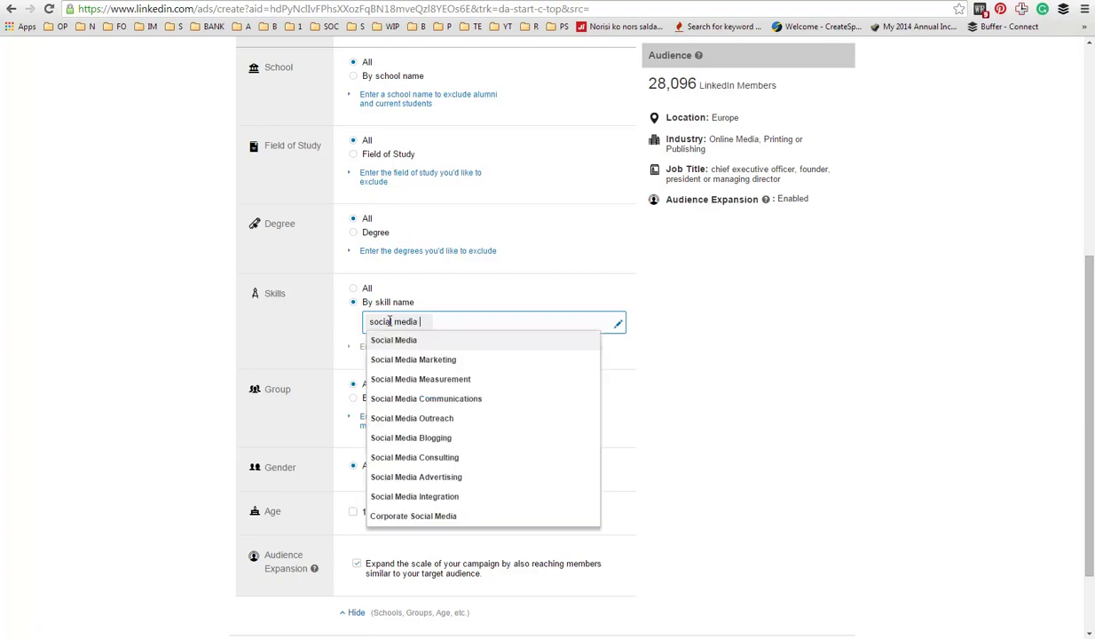
Add the skills Social Media Marketing, SEO, Organic Search and Link Building, narrowing the audience to 5,254
{"action": "left_click", "coordinate": [444, 360]}
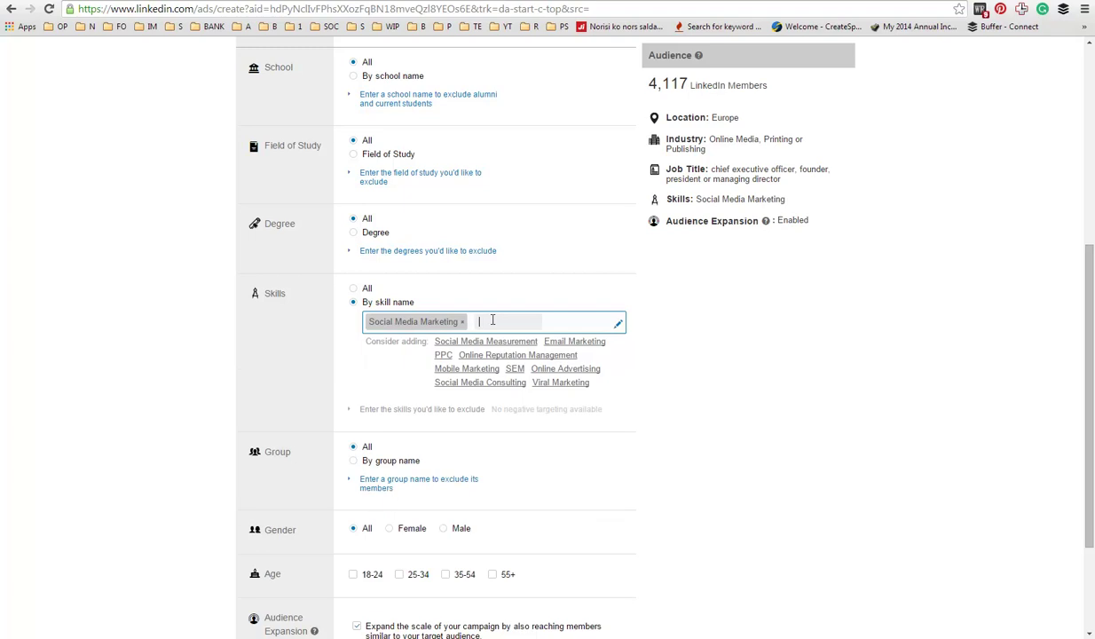
{"action": "type", "text": "se"}
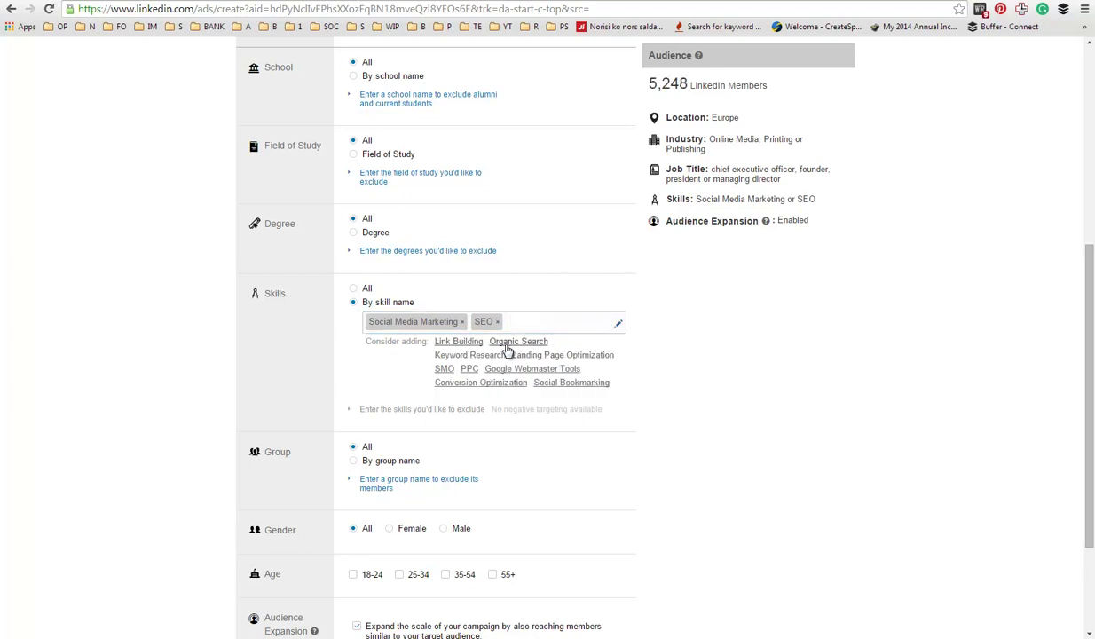
{"action": "left_click", "coordinate": [516, 343]}
{"action": "left_click", "coordinate": [457, 342]}
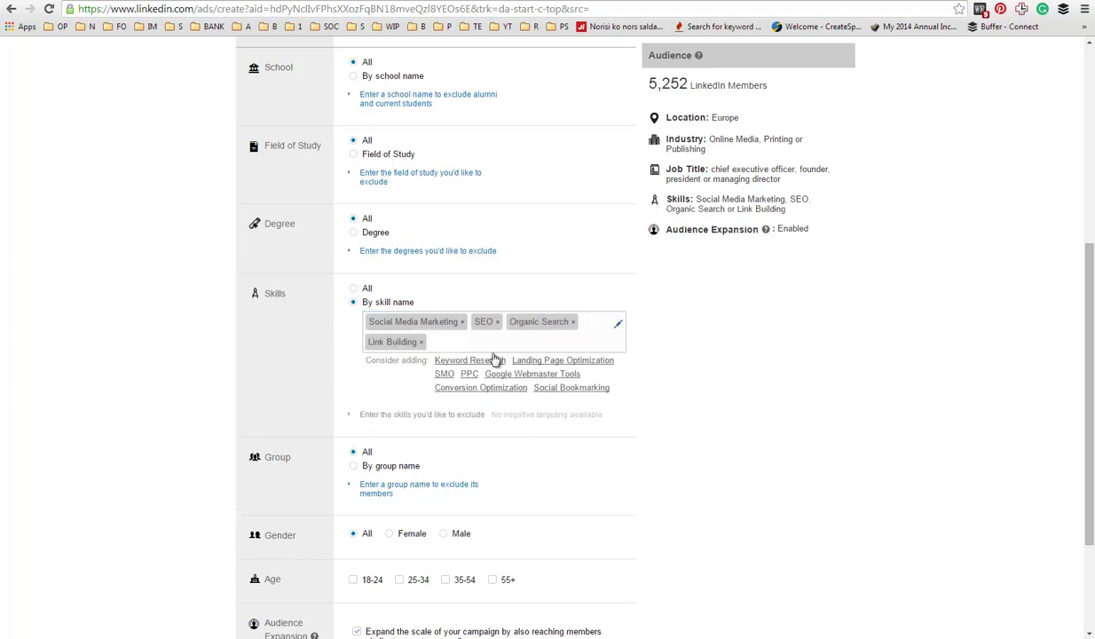
{"action": "scroll", "coordinate": [577, 462], "scroll_direction": "down", "scroll_amount": 3}
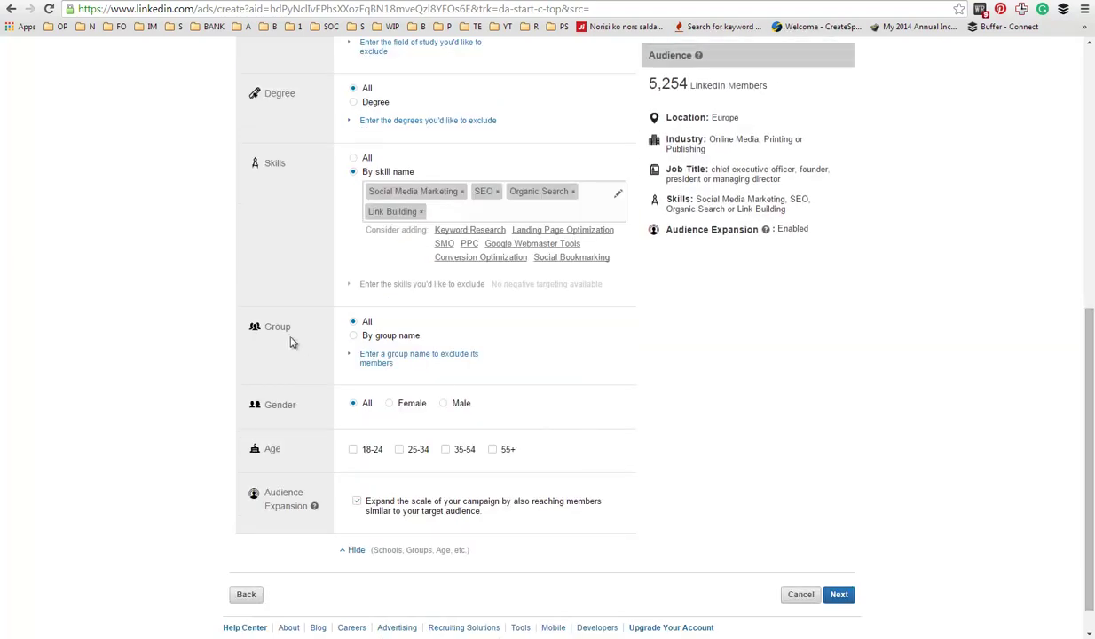
{"action": "left_click_drag", "start_coordinate": [245, 318], "coordinate": [317, 330]}
{"action": "left_click", "coordinate": [318, 330]}
{"action": "left_click_drag", "start_coordinate": [296, 331], "coordinate": [269, 329]}
{"action": "left_click_drag", "start_coordinate": [271, 404], "coordinate": [296, 404]}
{"action": "left_click", "coordinate": [286, 452]}
{"action": "scroll", "coordinate": [854, 427], "scroll_direction": "up", "scroll_amount": 6}
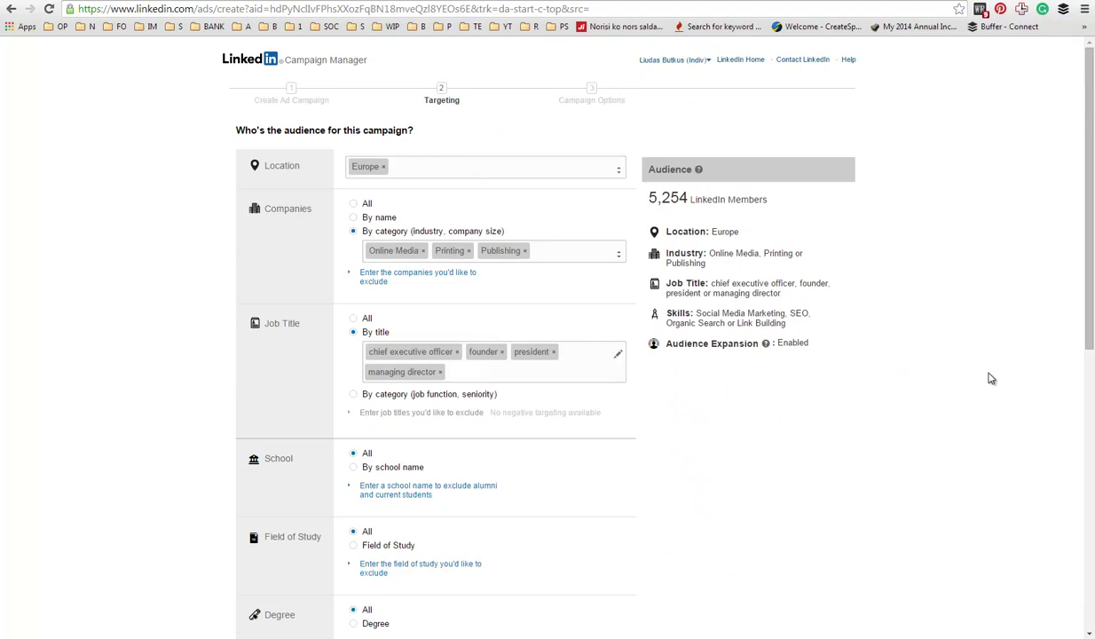
{"action": "scroll", "coordinate": [926, 345], "scroll_direction": "down", "scroll_amount": 6}
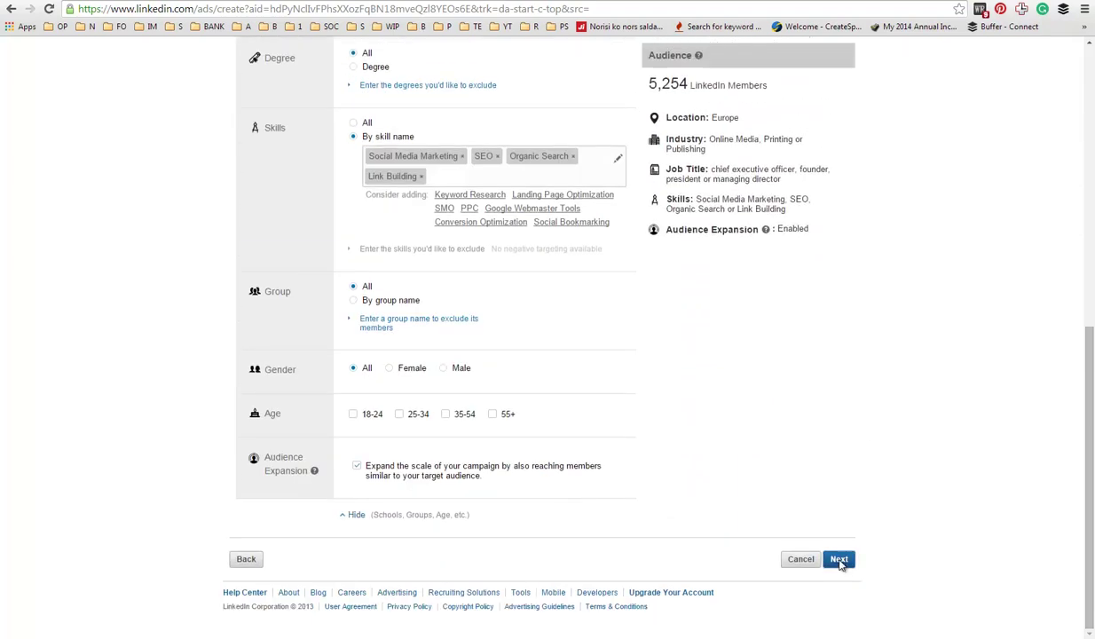
Continue to Campaign Options and check the CPC bid, leaving it at 2.76 EUR
{"action": "left_click", "coordinate": [839, 561]}
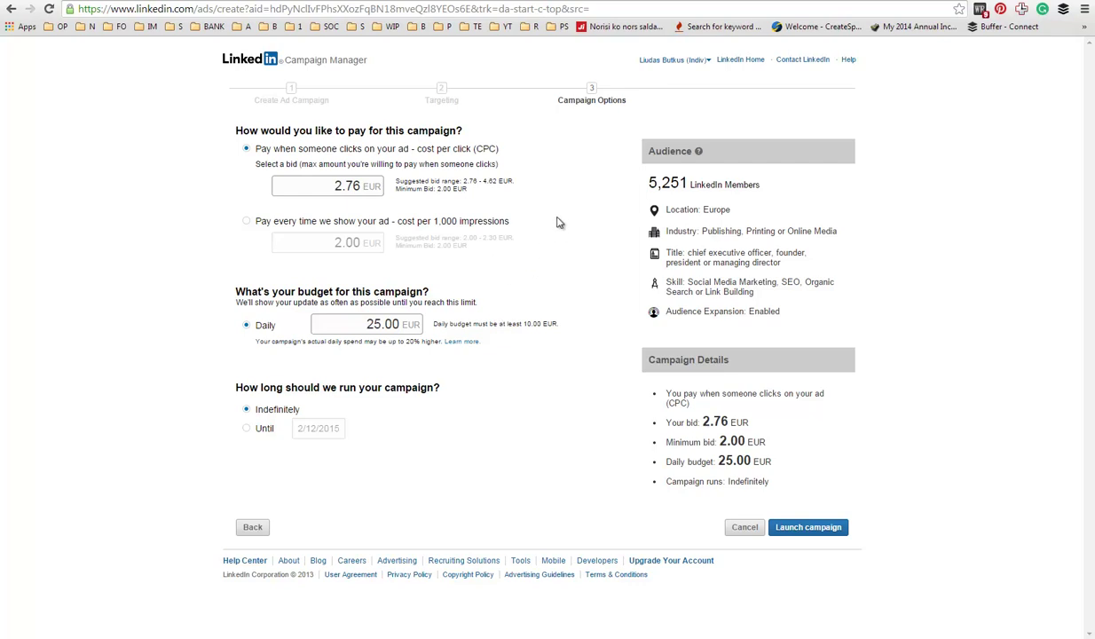
{"action": "left_click", "coordinate": [359, 184]}
{"action": "left_click", "coordinate": [373, 187]}
{"action": "double_click", "coordinate": [371, 187]}
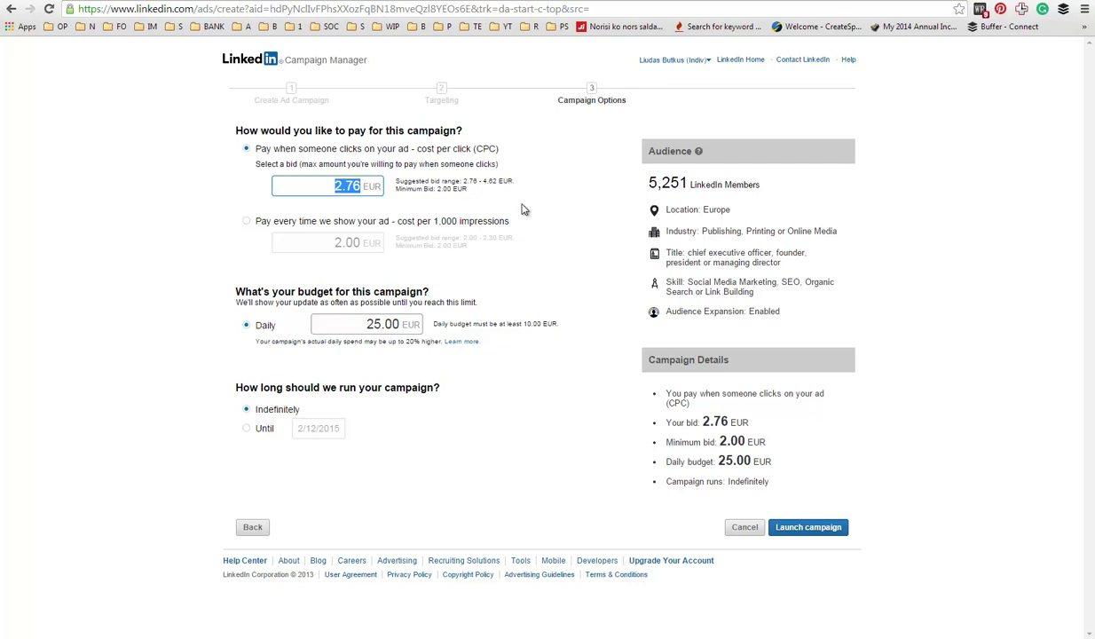
{"action": "left_click", "coordinate": [524, 210]}
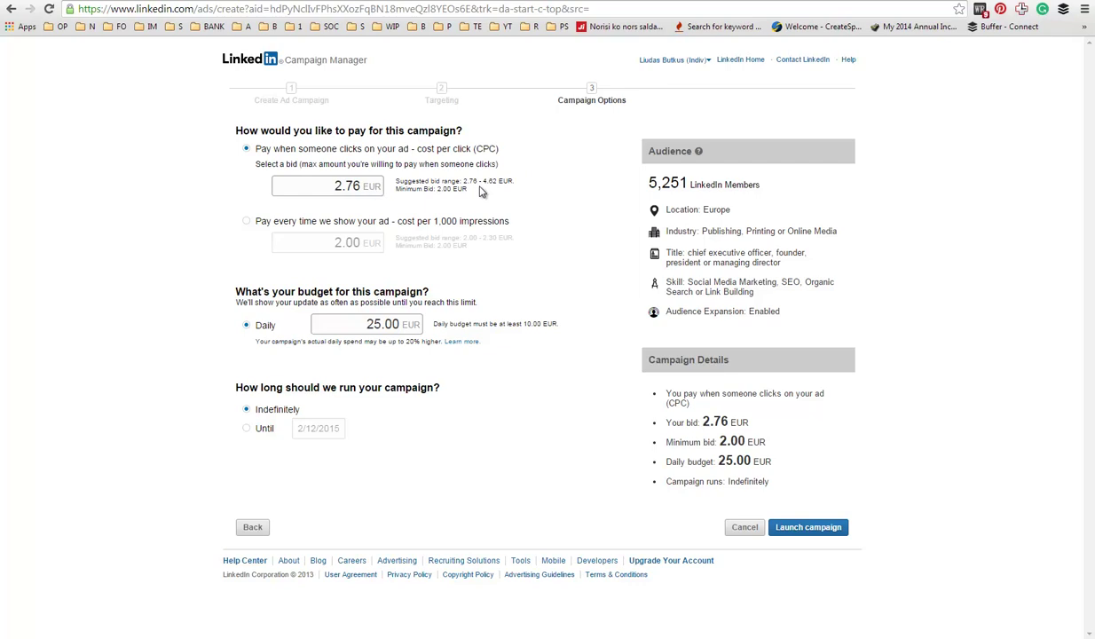
Try CPM bidding, then switch back to paying per click at 2.76 EUR
{"action": "left_click", "coordinate": [246, 221]}
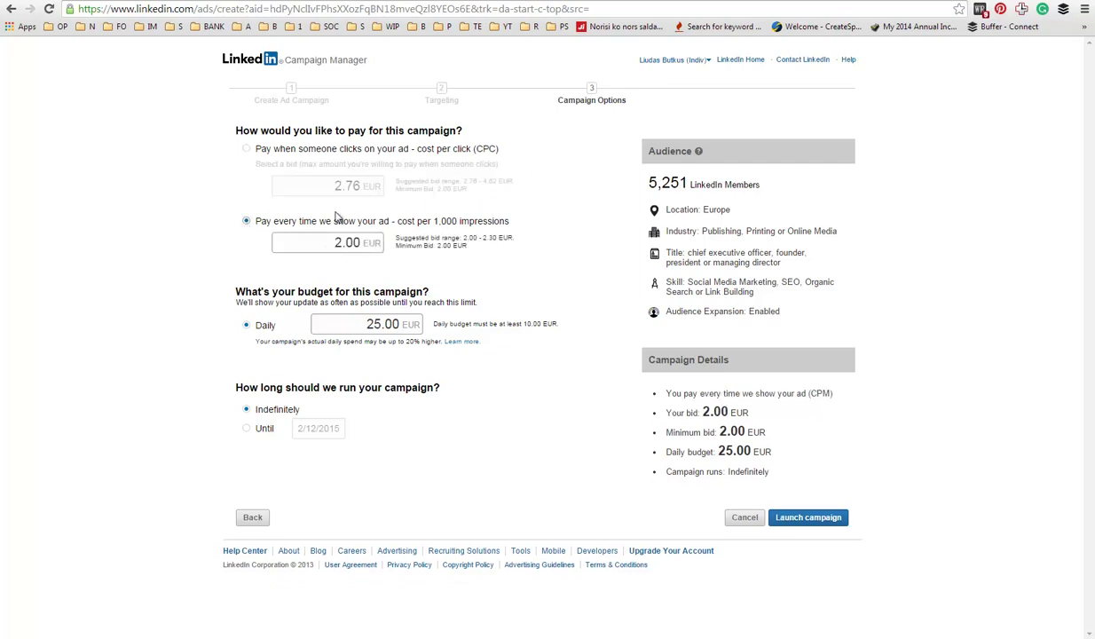
{"action": "left_click", "coordinate": [247, 149]}
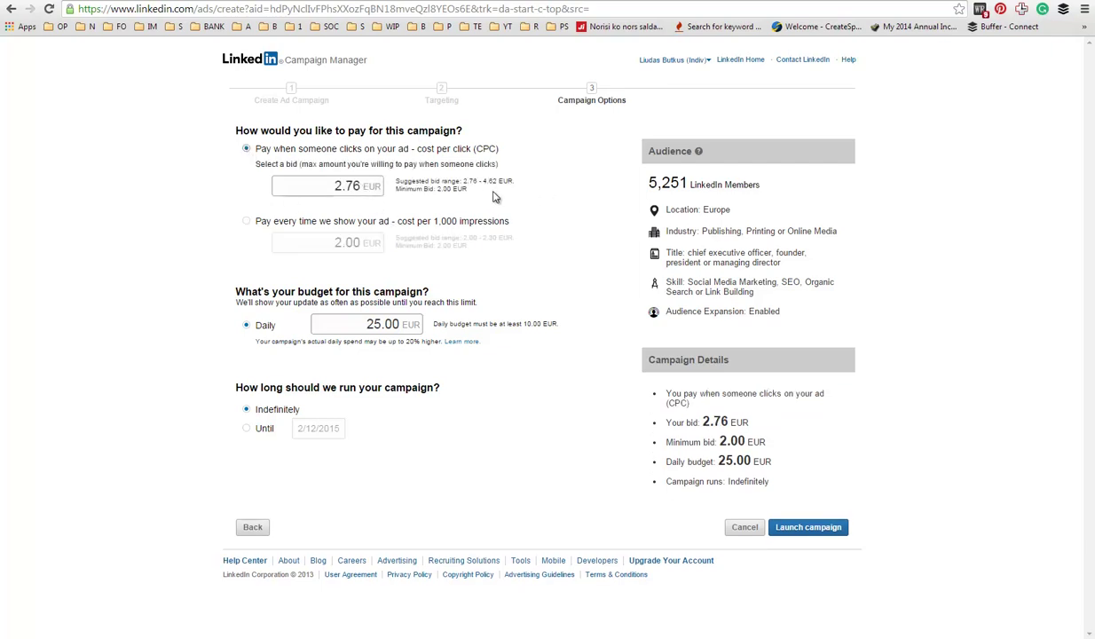
{"action": "left_click_drag", "start_coordinate": [468, 189], "coordinate": [436, 189]}
{"action": "left_click", "coordinate": [479, 192]}
{"action": "left_click_drag", "start_coordinate": [324, 195], "coordinate": [429, 280]}
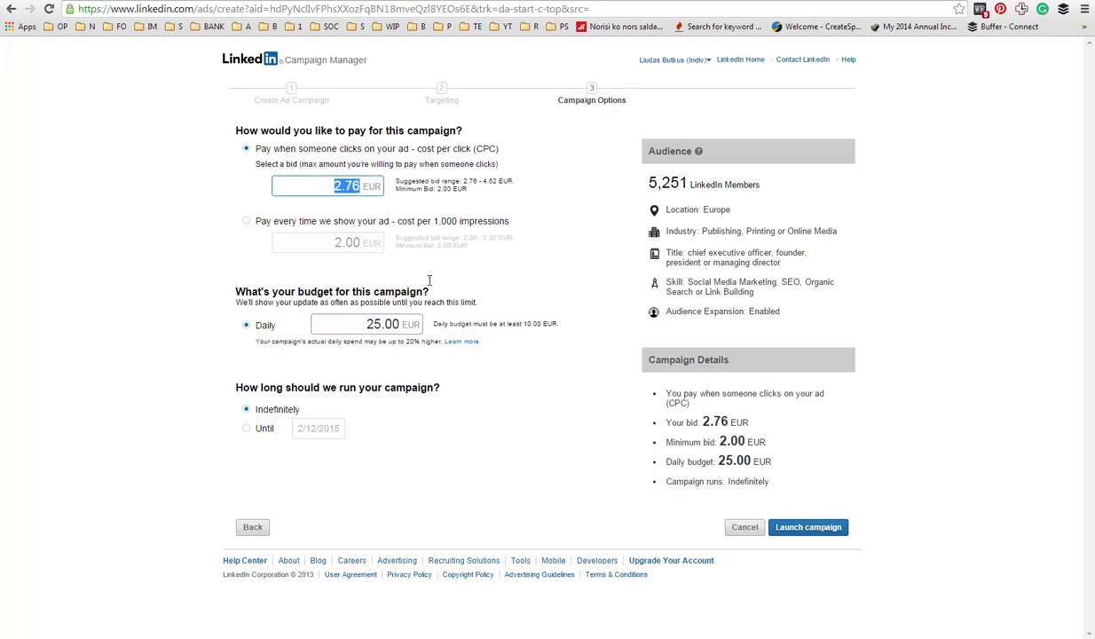
{"action": "left_click", "coordinate": [307, 335]}
{"action": "left_click_drag", "start_coordinate": [286, 296], "coordinate": [396, 290]}
{"action": "left_click", "coordinate": [465, 299]}
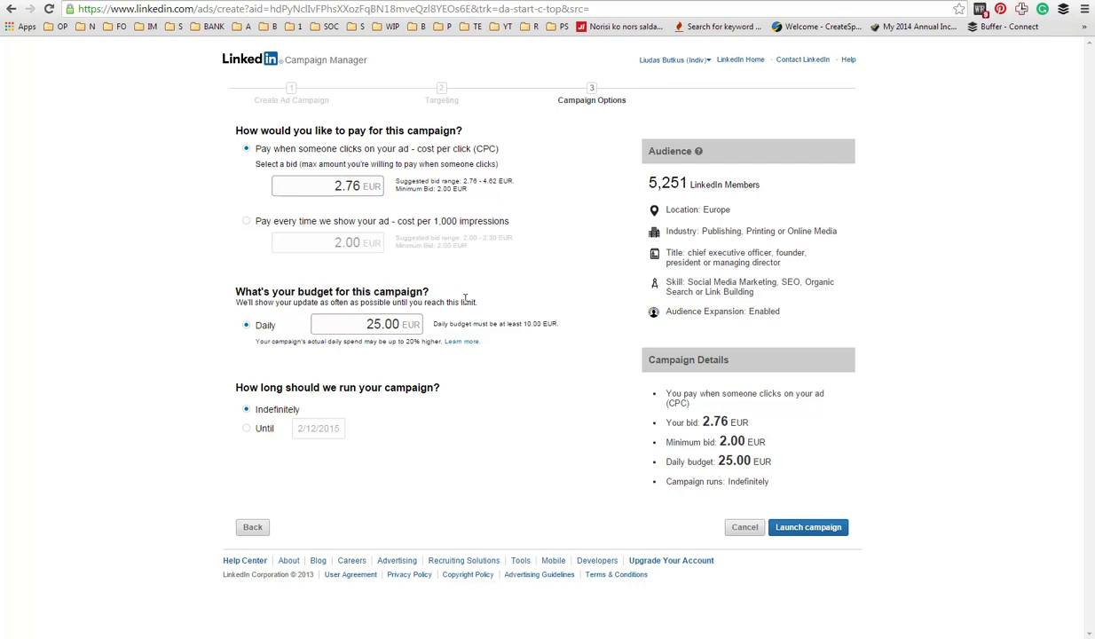